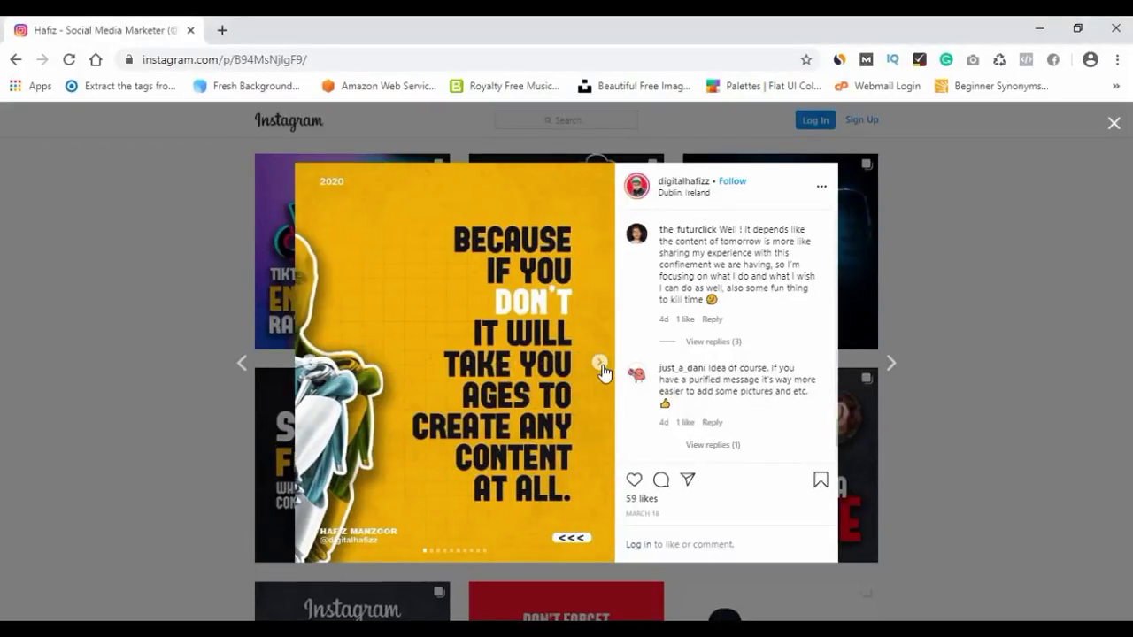
Step through the content-creation carousel from The Message and Storytelling slides to the final slide.
left_click(602, 366)
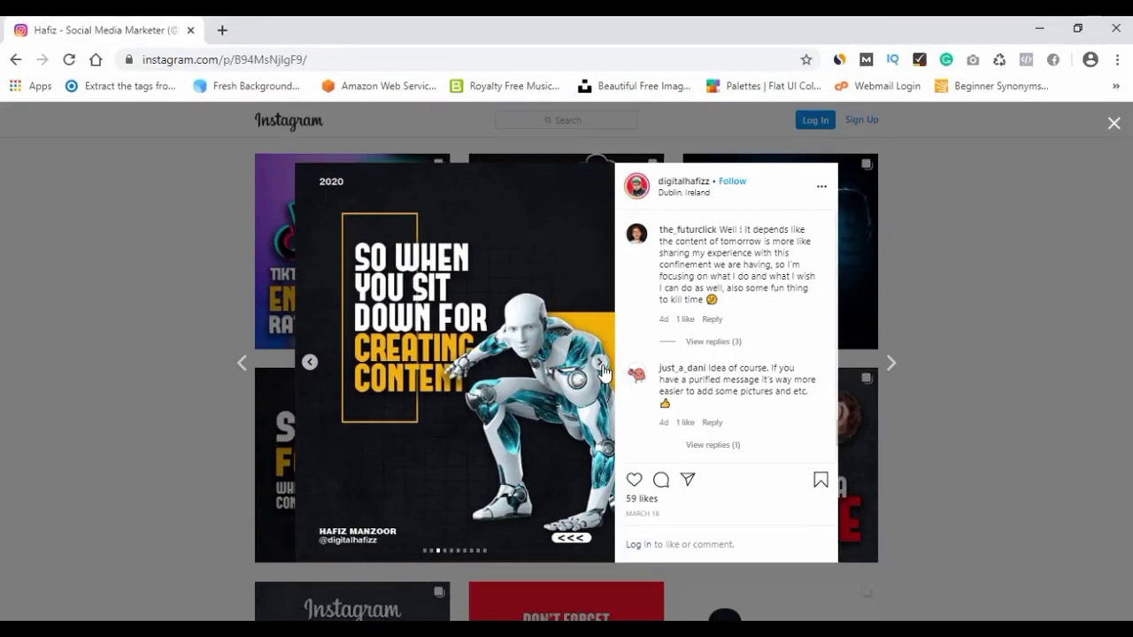
left_click(602, 366)
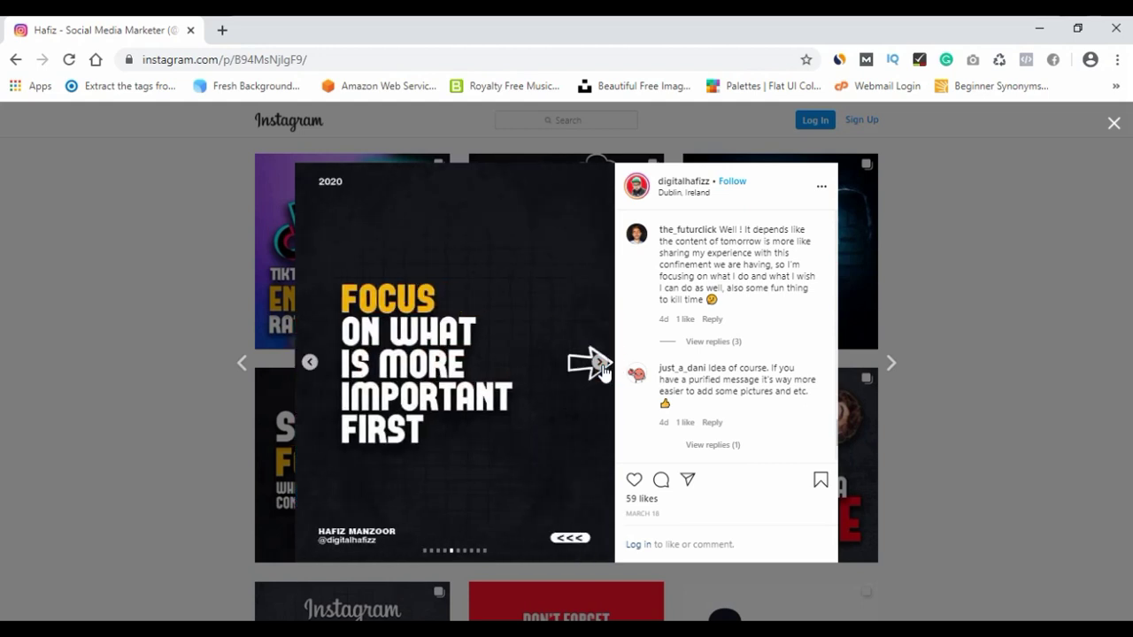
left_click(602, 368)
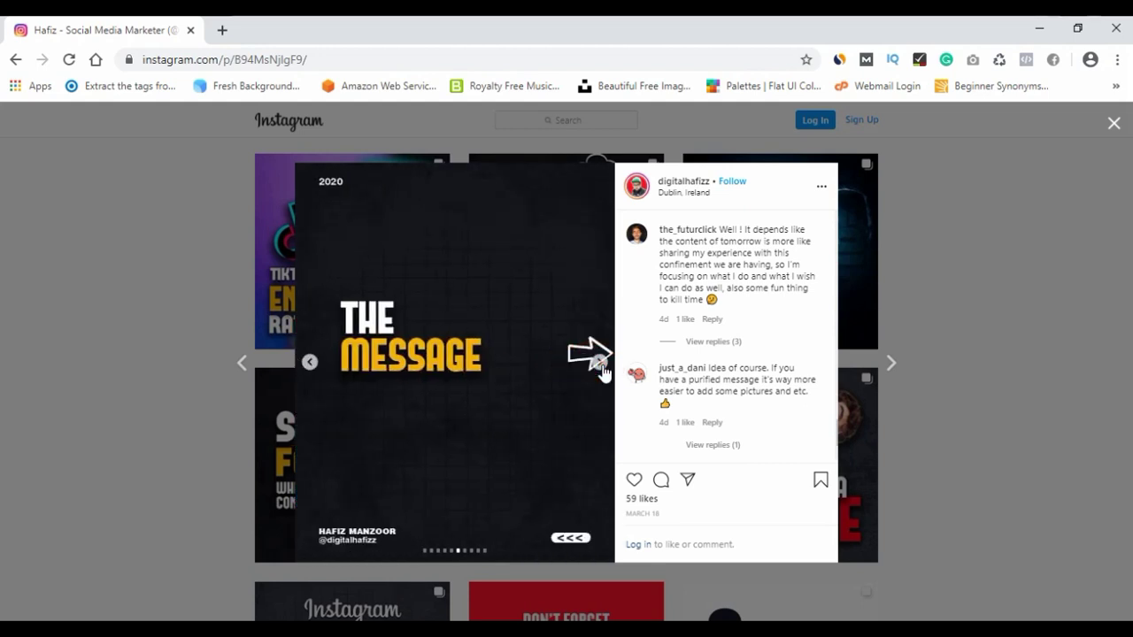
left_click(600, 363)
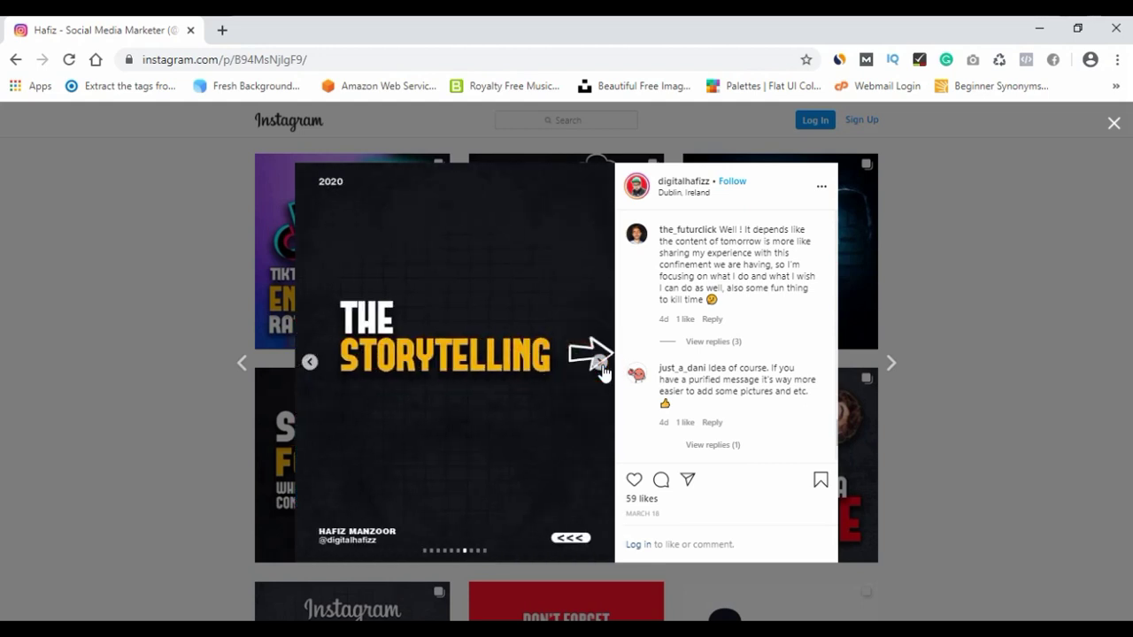
left_click(601, 368)
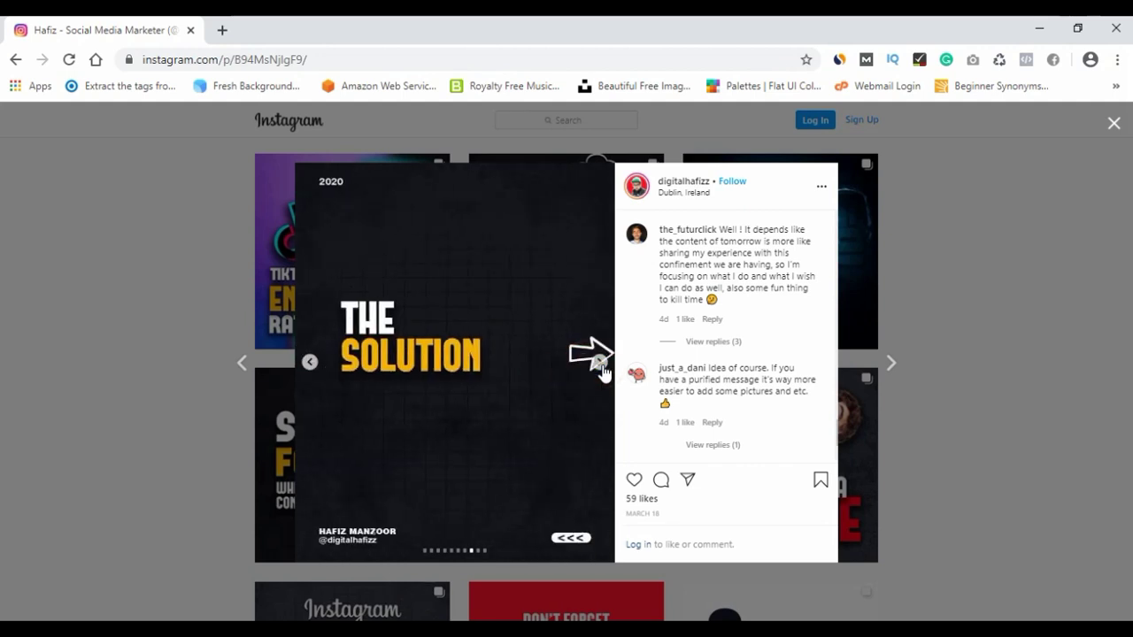
left_click(600, 367)
left_click(601, 368)
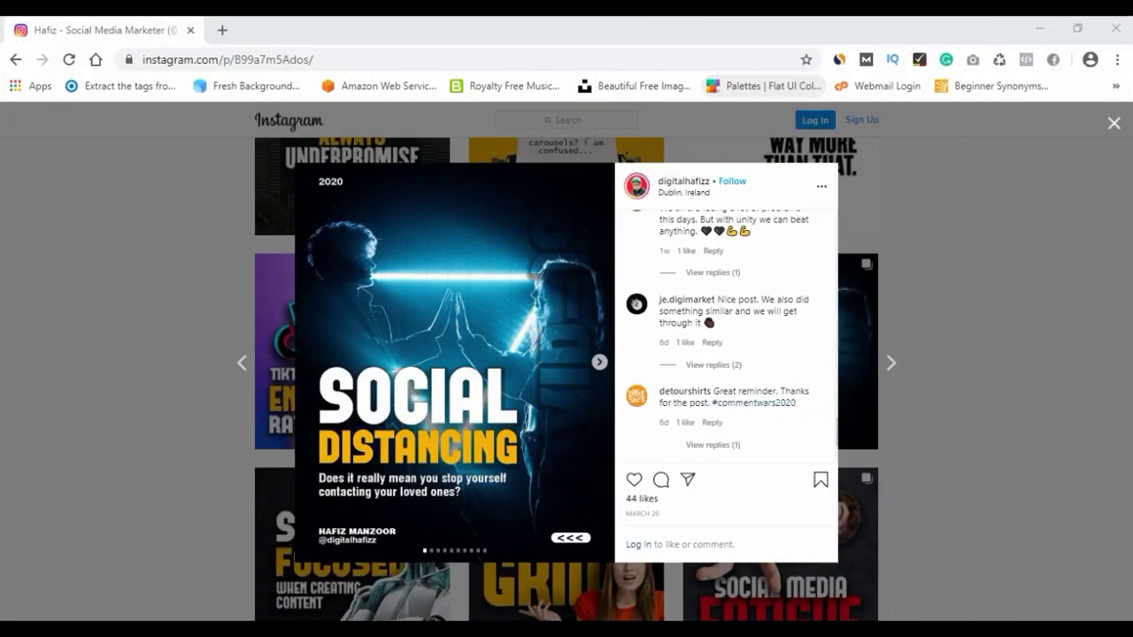
Advance through the Social Distancing slides up to the last one, 'Let's connect'.
left_click(599, 362)
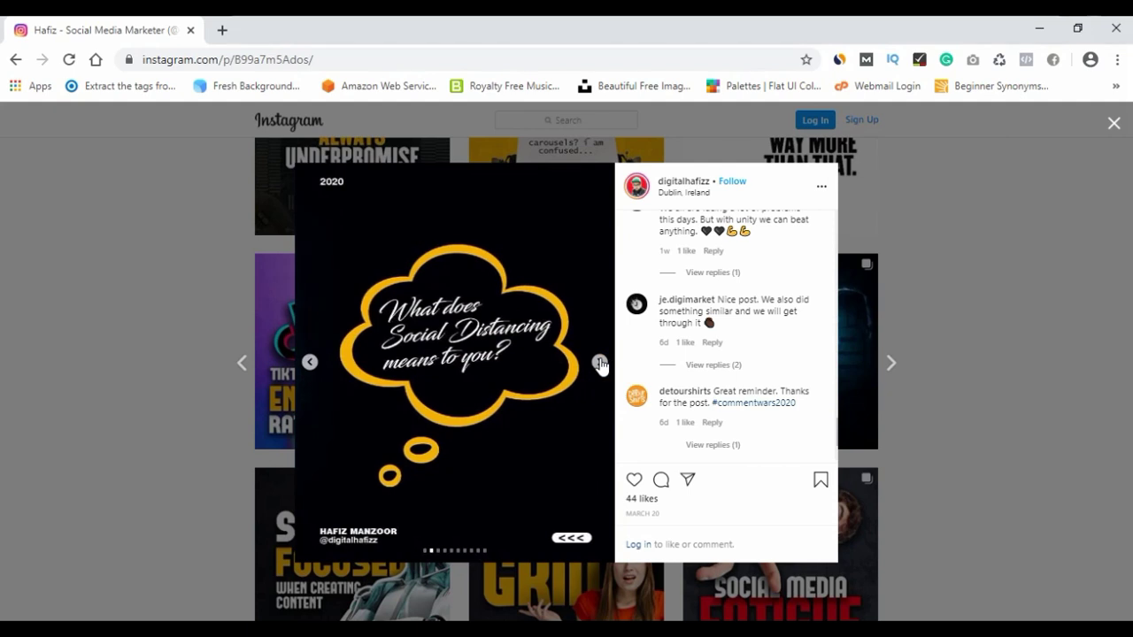
left_click(599, 361)
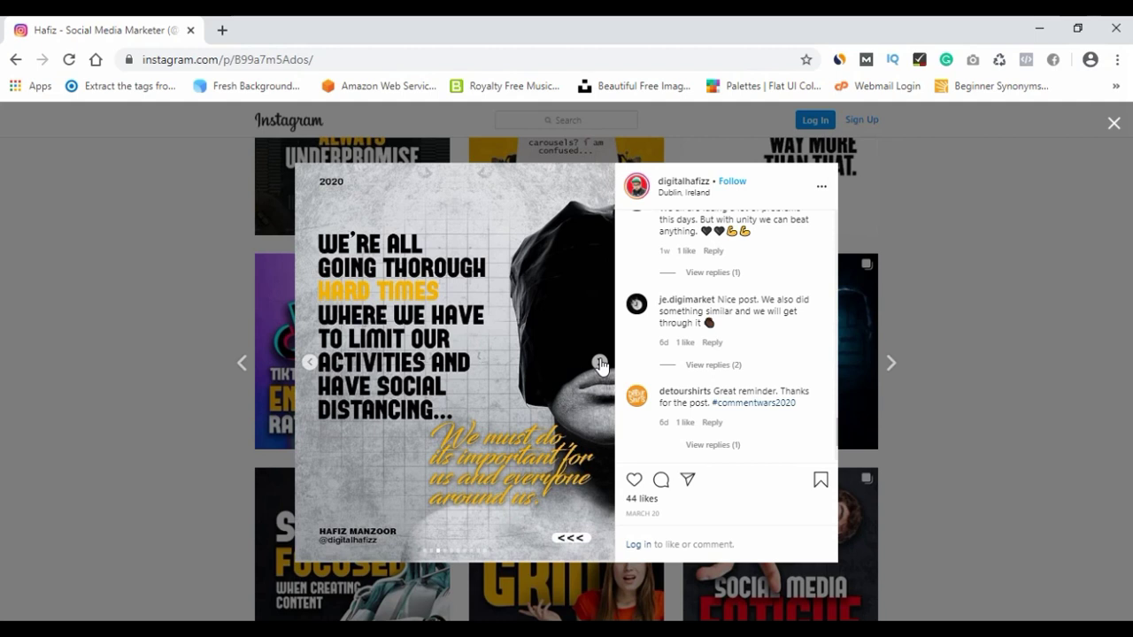
left_click(599, 362)
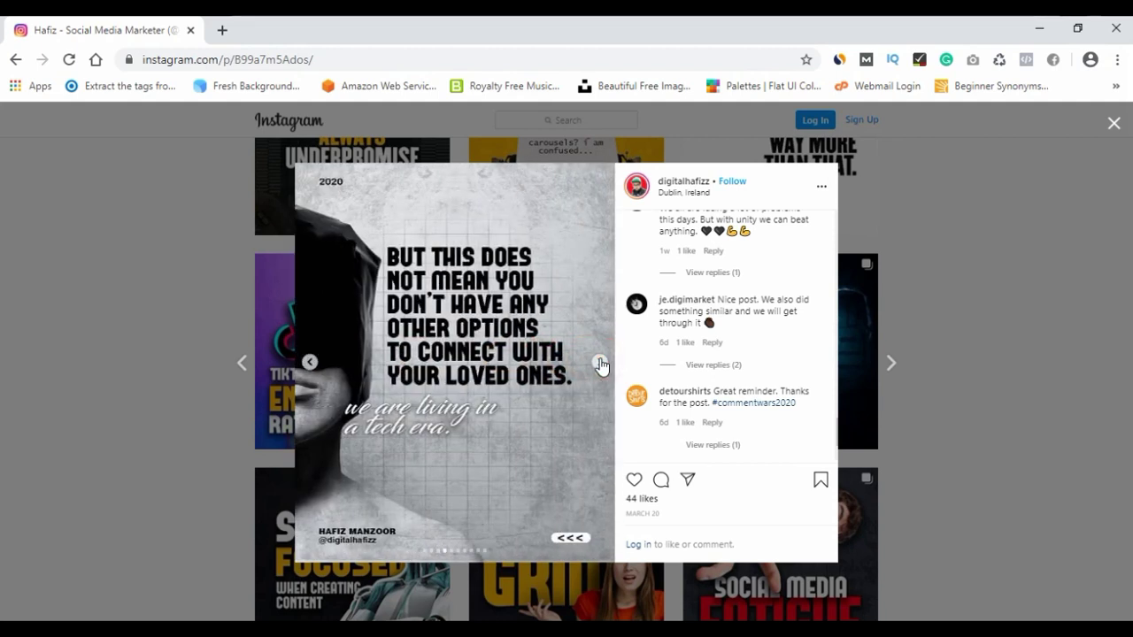
left_click(599, 362)
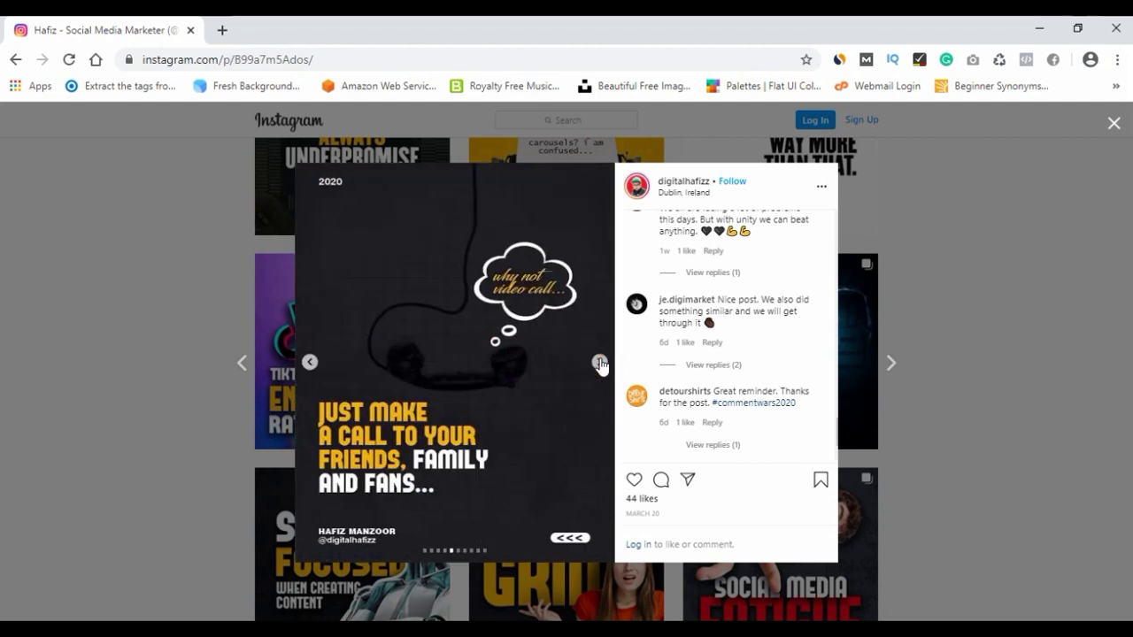
left_click(599, 362)
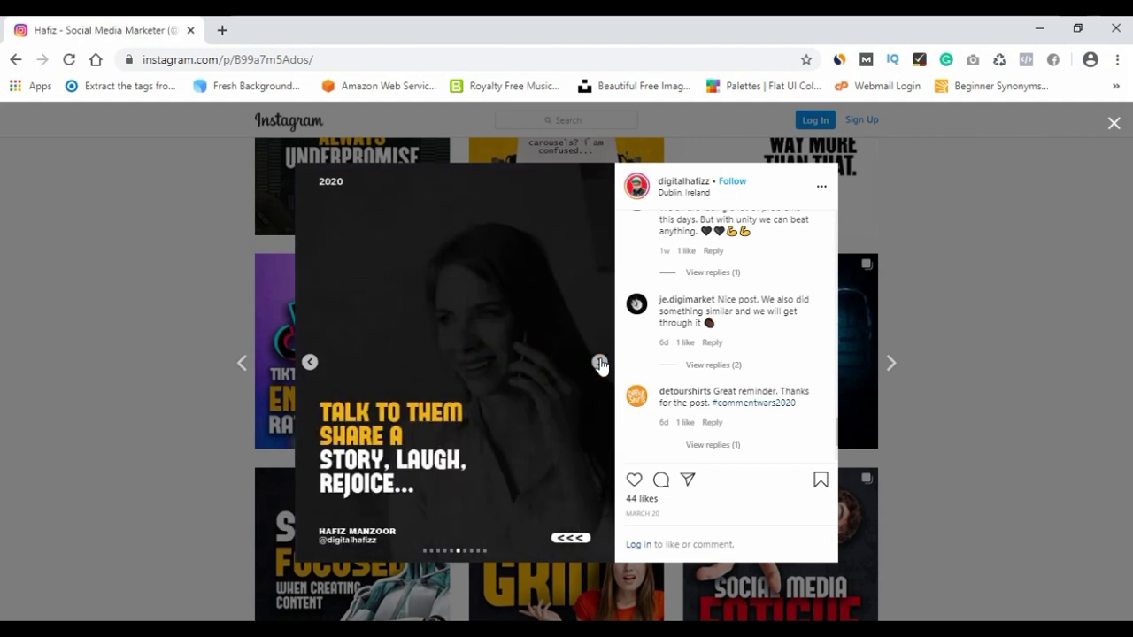
left_click(599, 362)
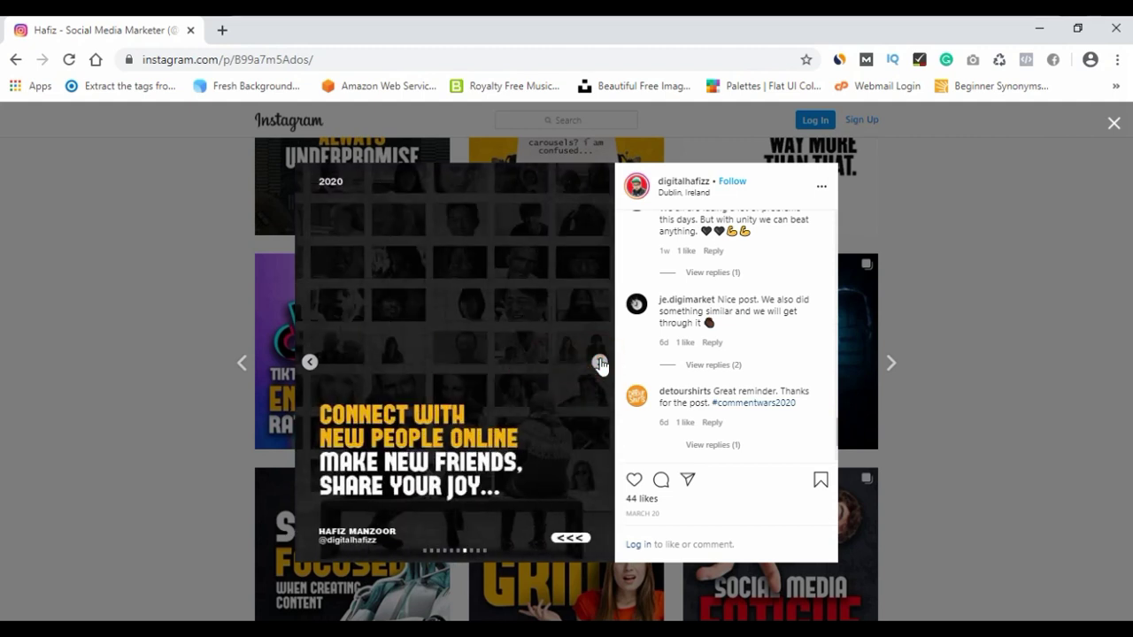
left_click(599, 362)
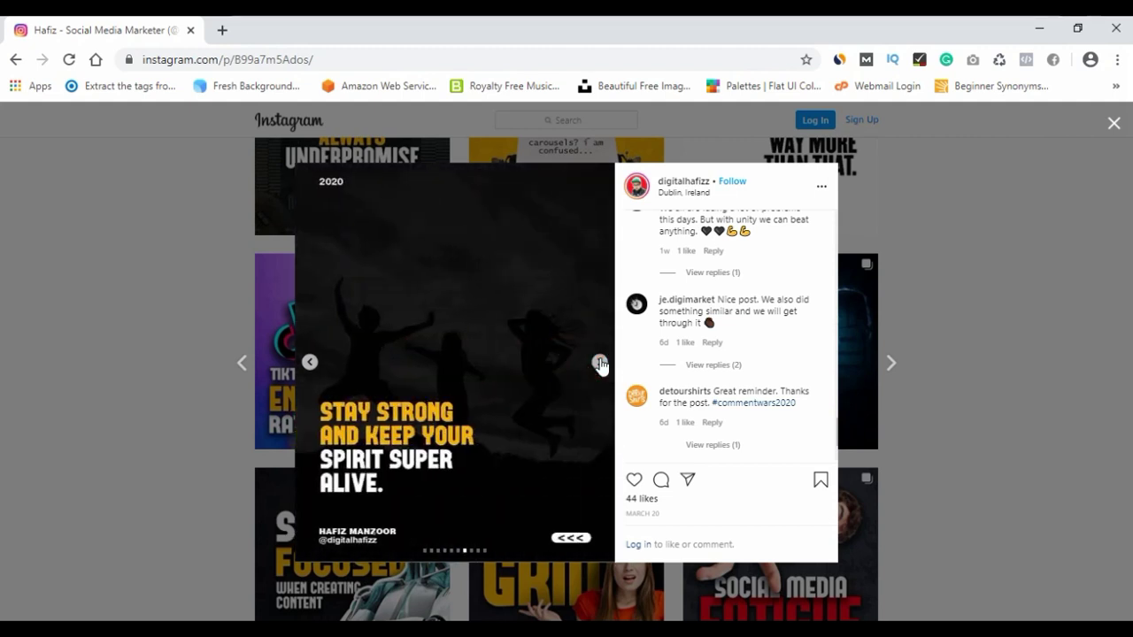
left_click(599, 362)
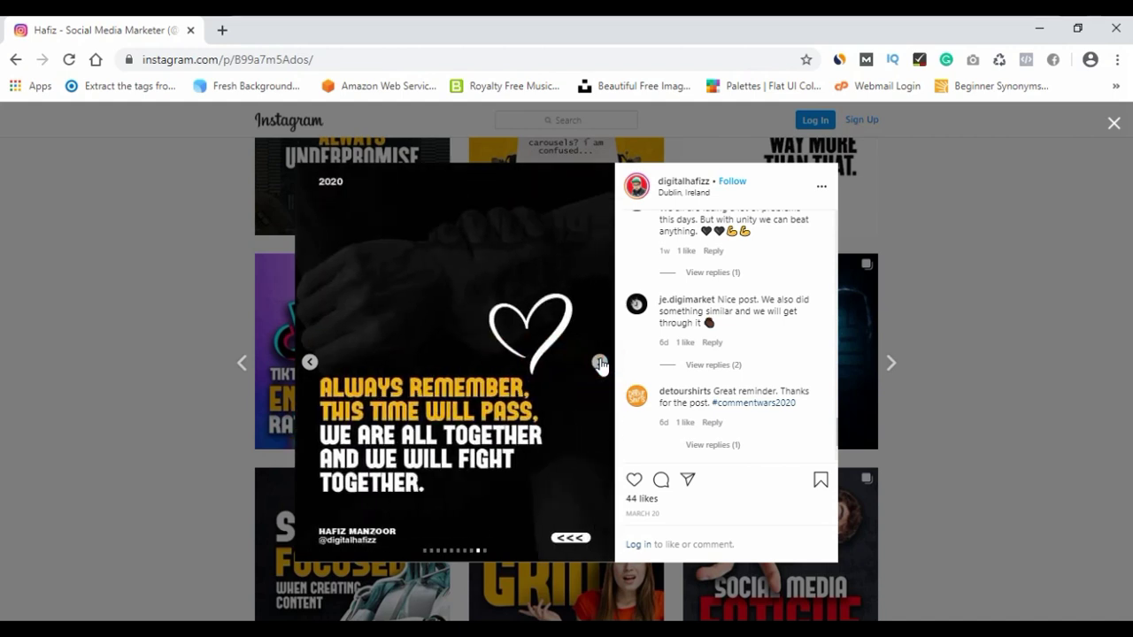
left_click(599, 362)
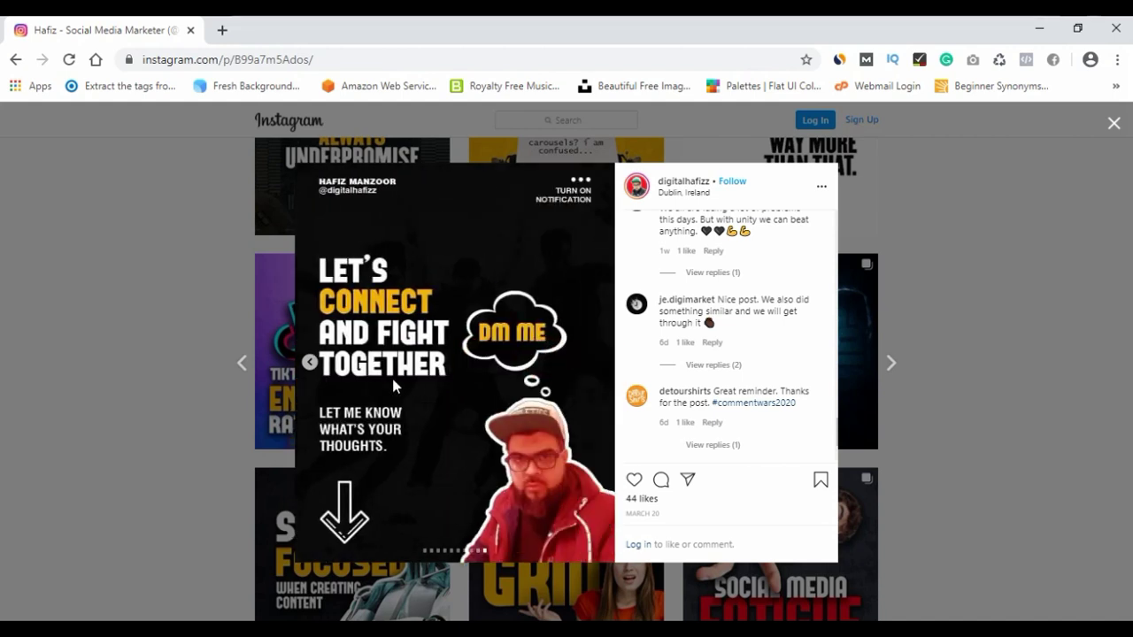
Go back through the slides to the first Social Distancing slide.
left_click(308, 361)
left_click(308, 361)
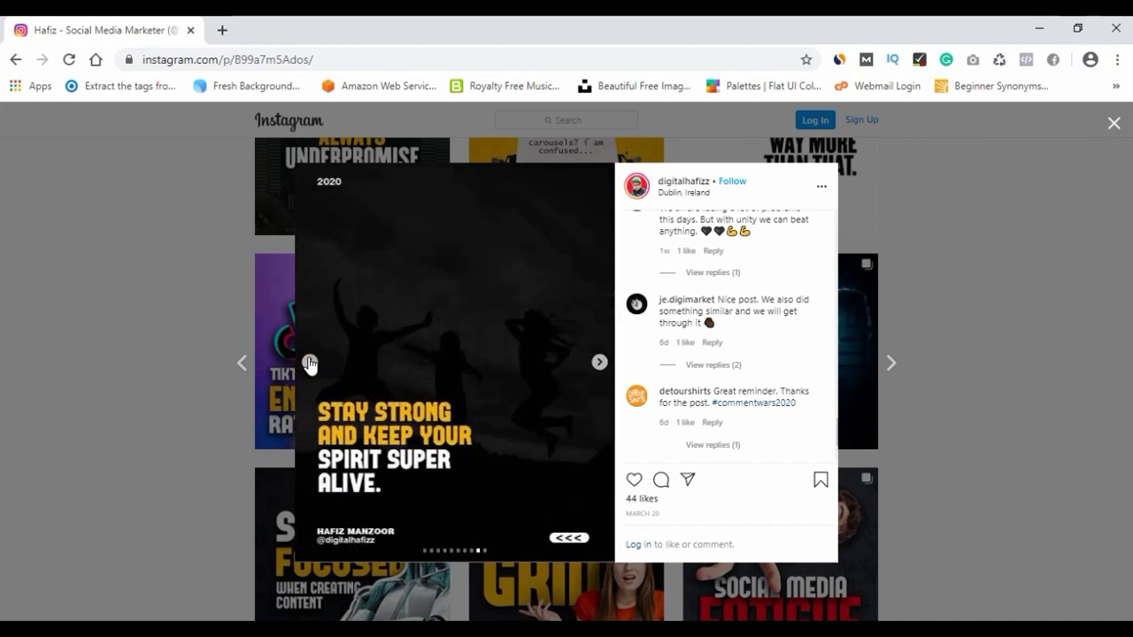
left_click(308, 361)
left_click(308, 361)
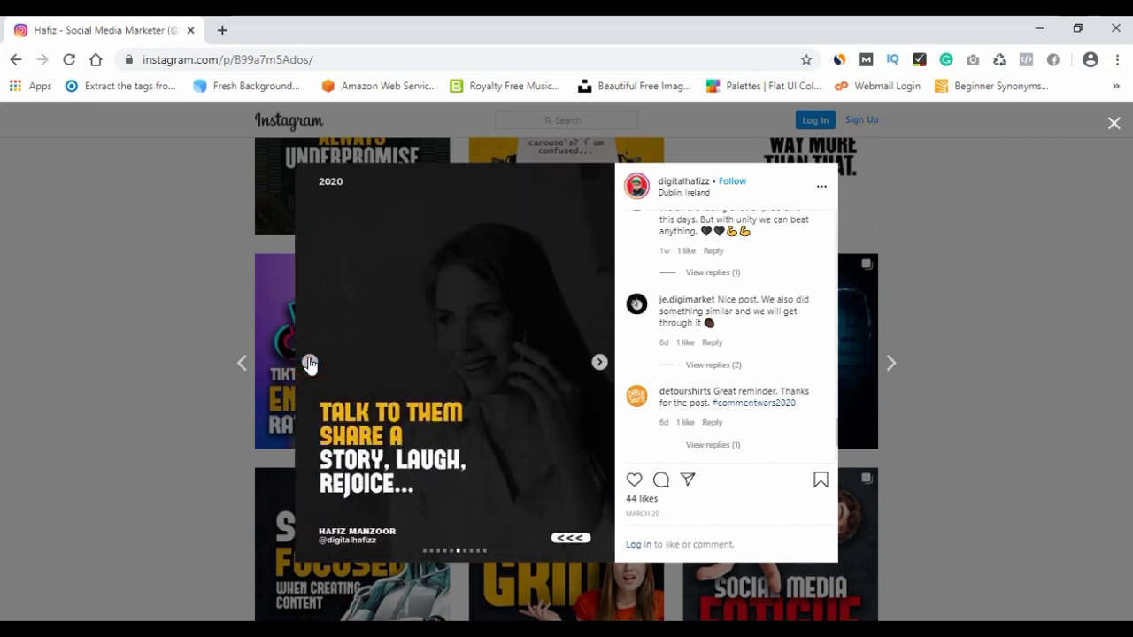
left_click(309, 363)
left_click(309, 363)
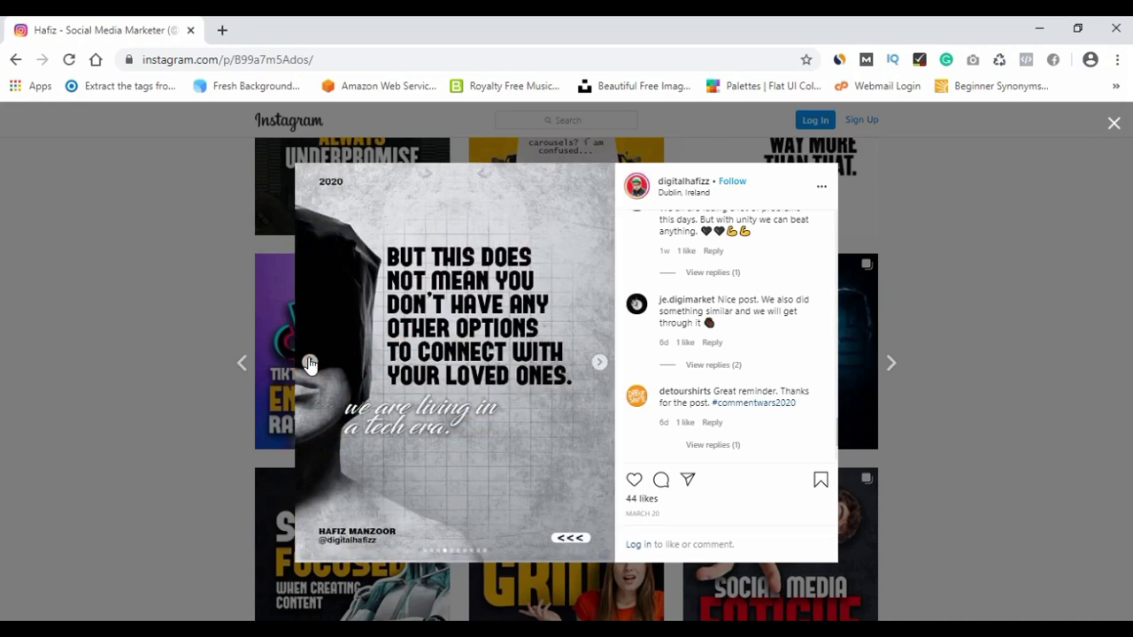
left_click(309, 363)
left_click(309, 362)
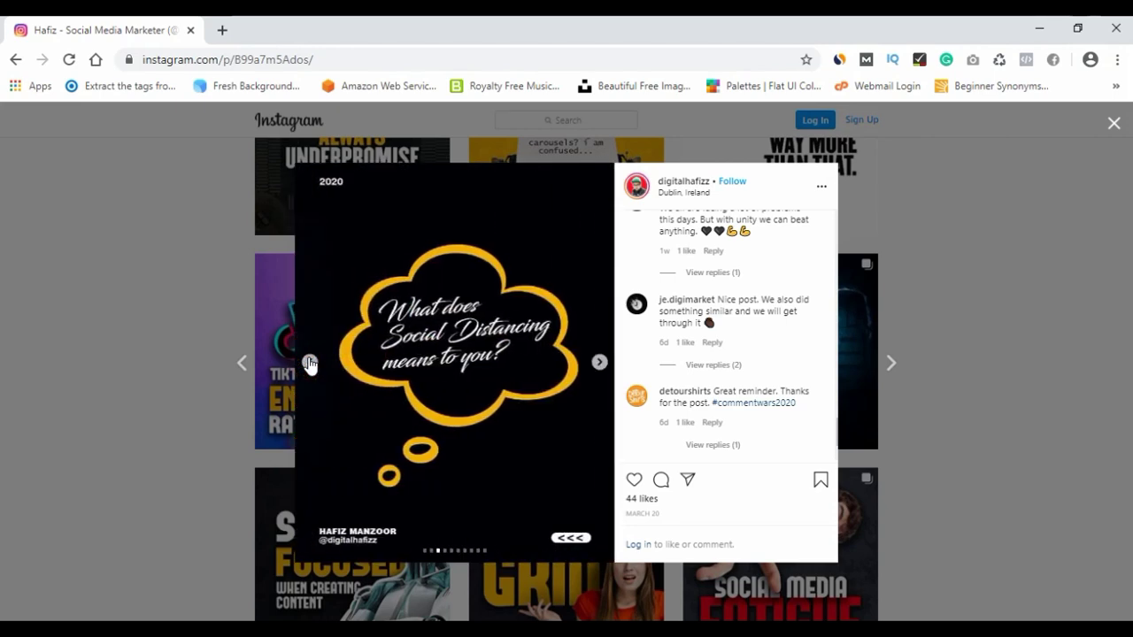
left_click(309, 363)
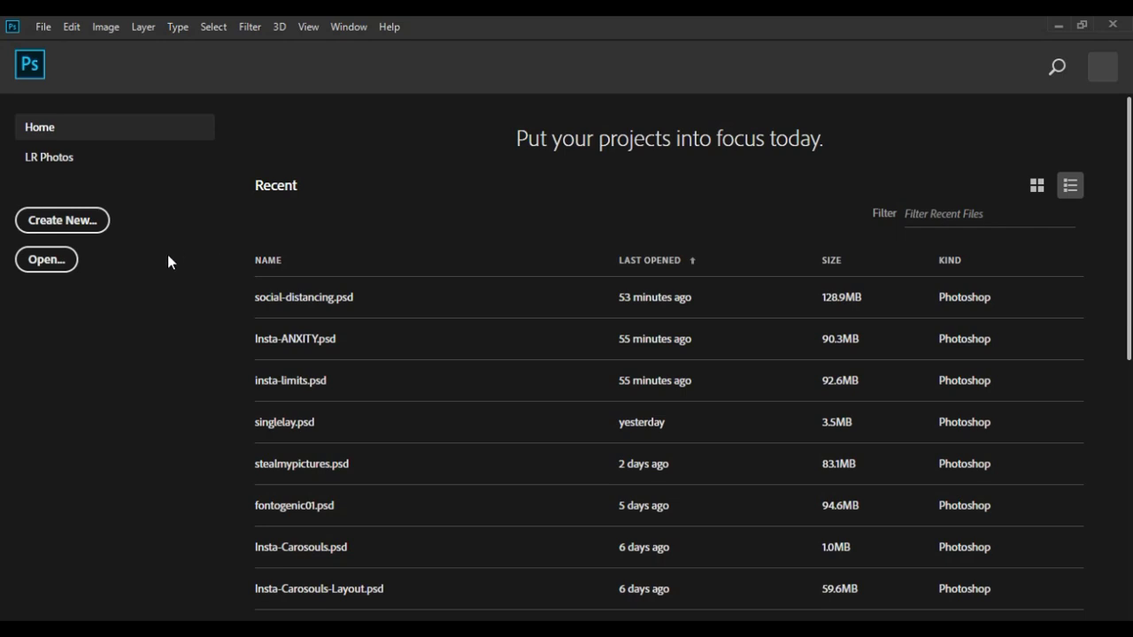
Create a new 10800 × 1350 px document at 72 Pixels/Inch.
left_click(84, 225)
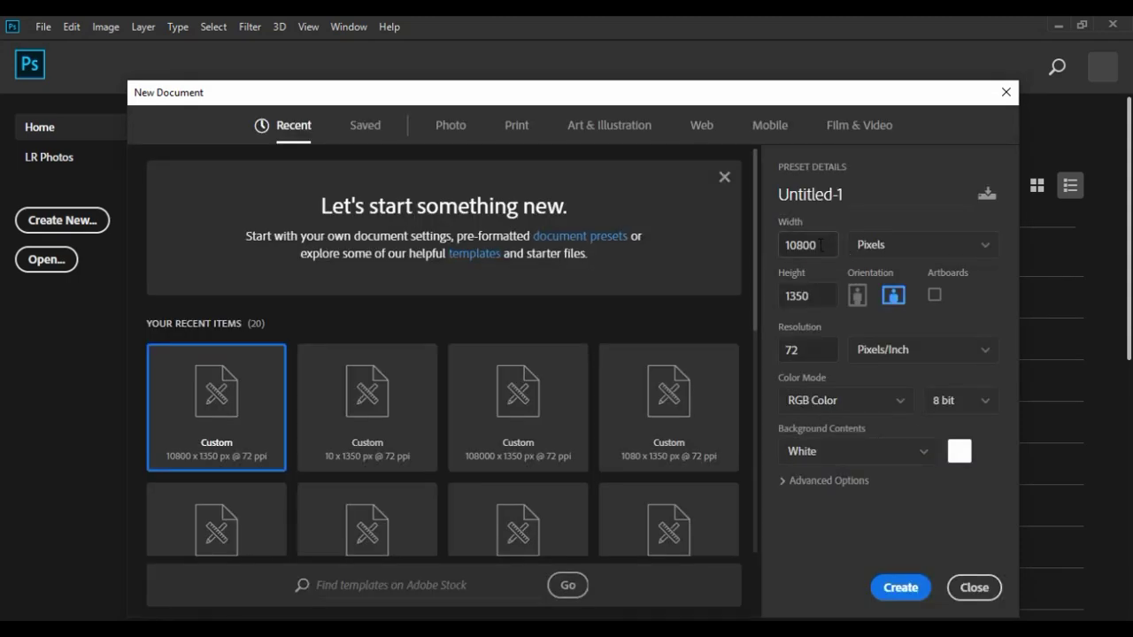
double_click(820, 245)
type("10800")
double_click(816, 294)
type("1350")
double_click(813, 297)
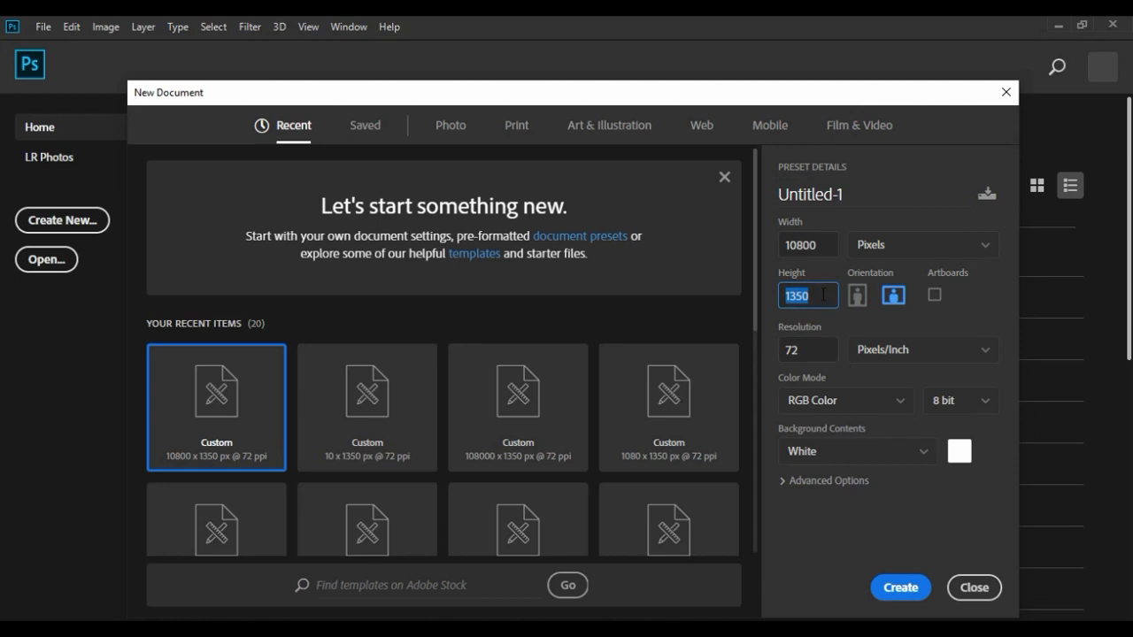
double_click(822, 294)
double_click(822, 294)
double_click(821, 293)
left_click(822, 295)
left_click(895, 586)
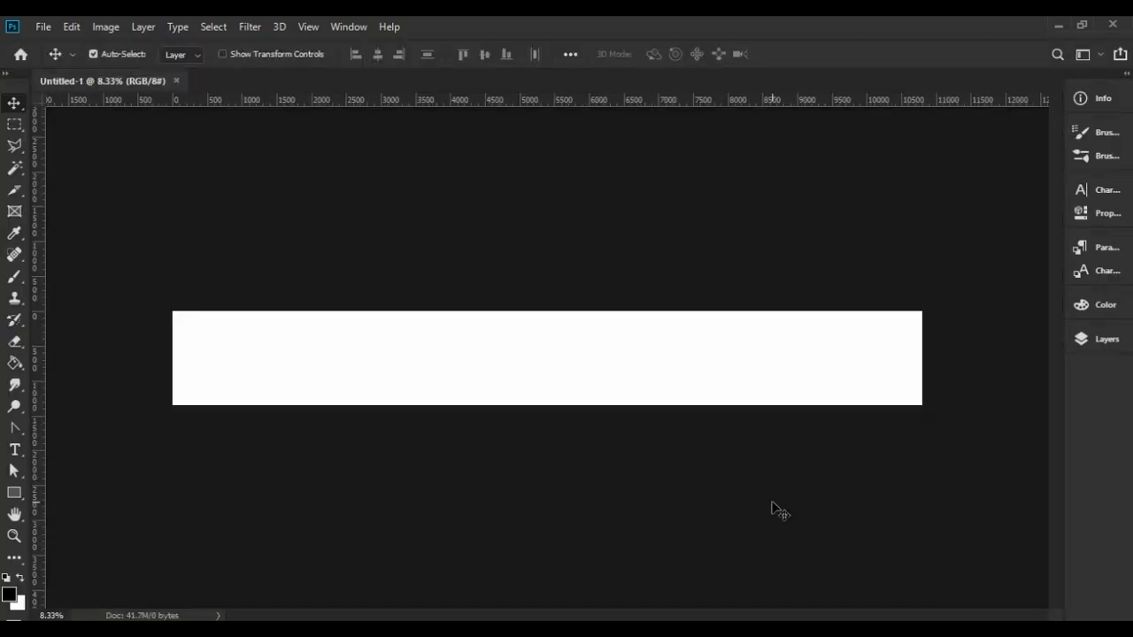
Add a New Guide Layout with 10 columns, 0 gutter and no rows.
left_click(770, 504)
scroll(771, 508, "up", 2)
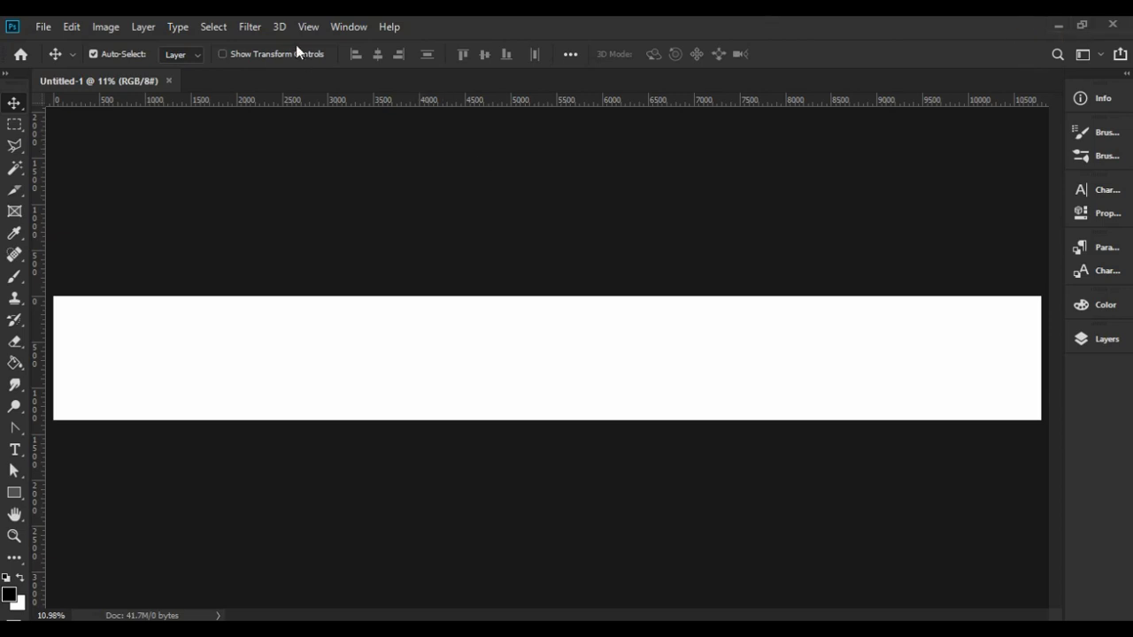
left_click(314, 28)
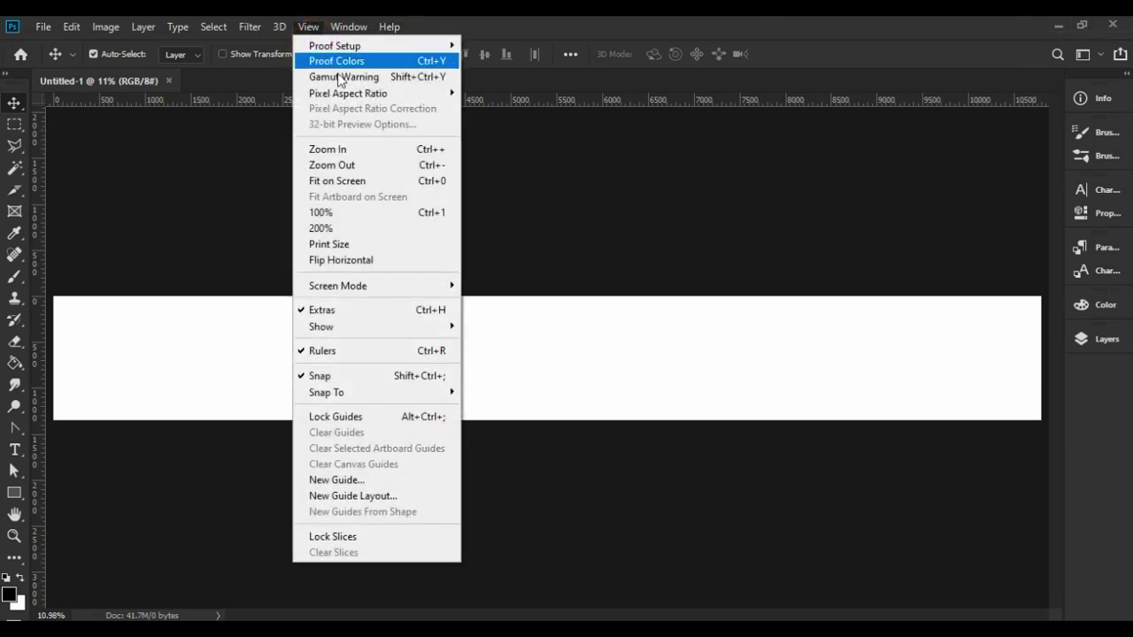
left_click(379, 495)
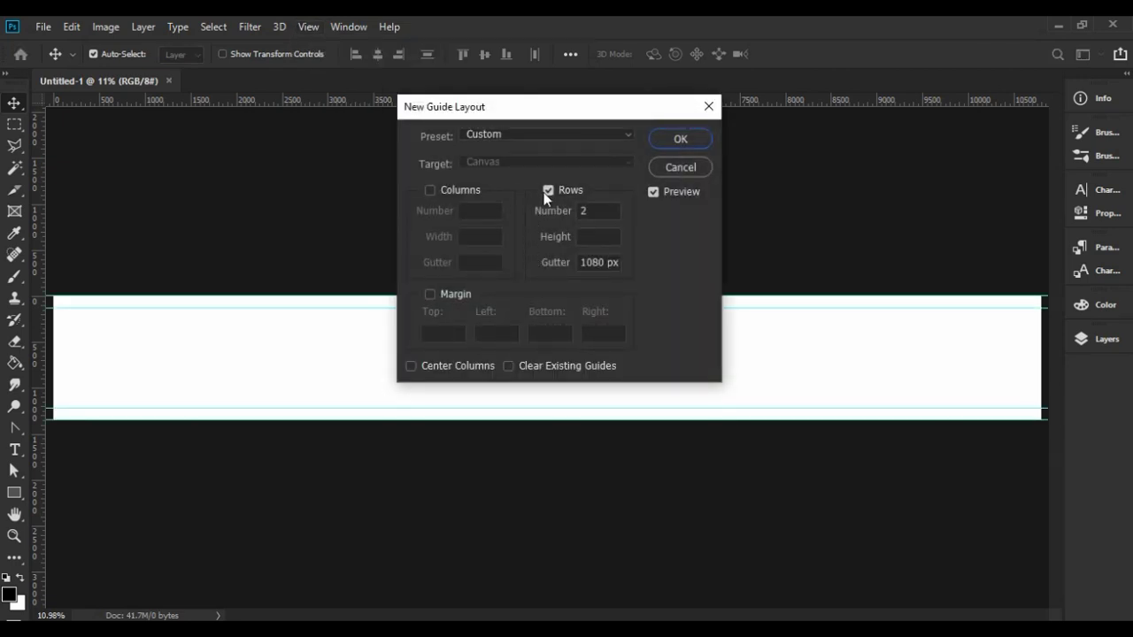
left_click(547, 191)
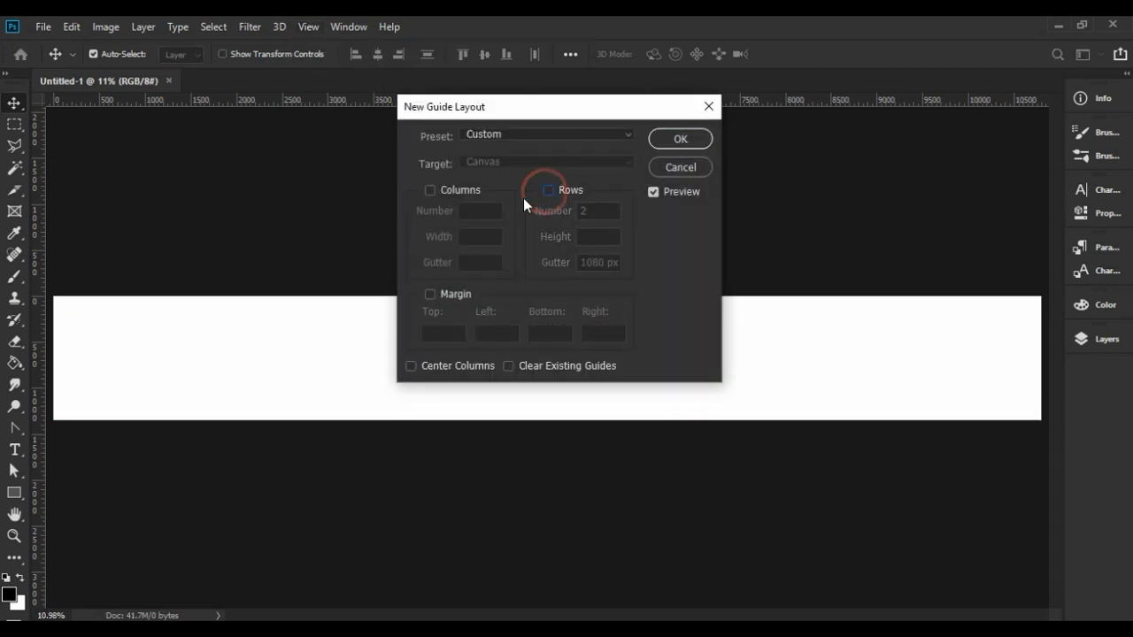
left_click(431, 194)
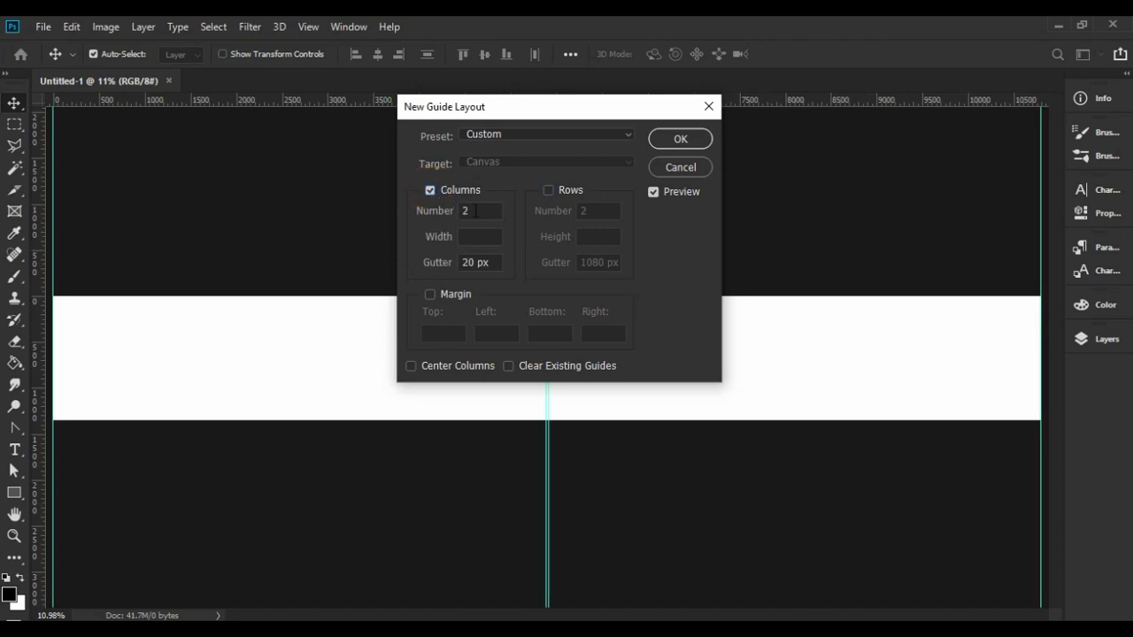
double_click(476, 211)
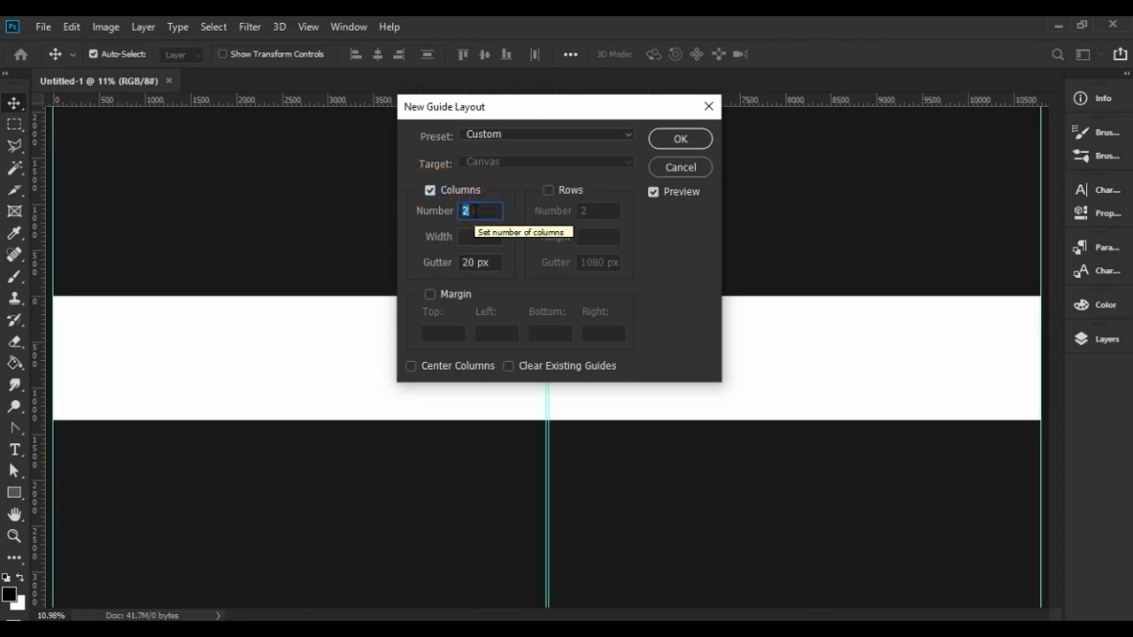
type("10")
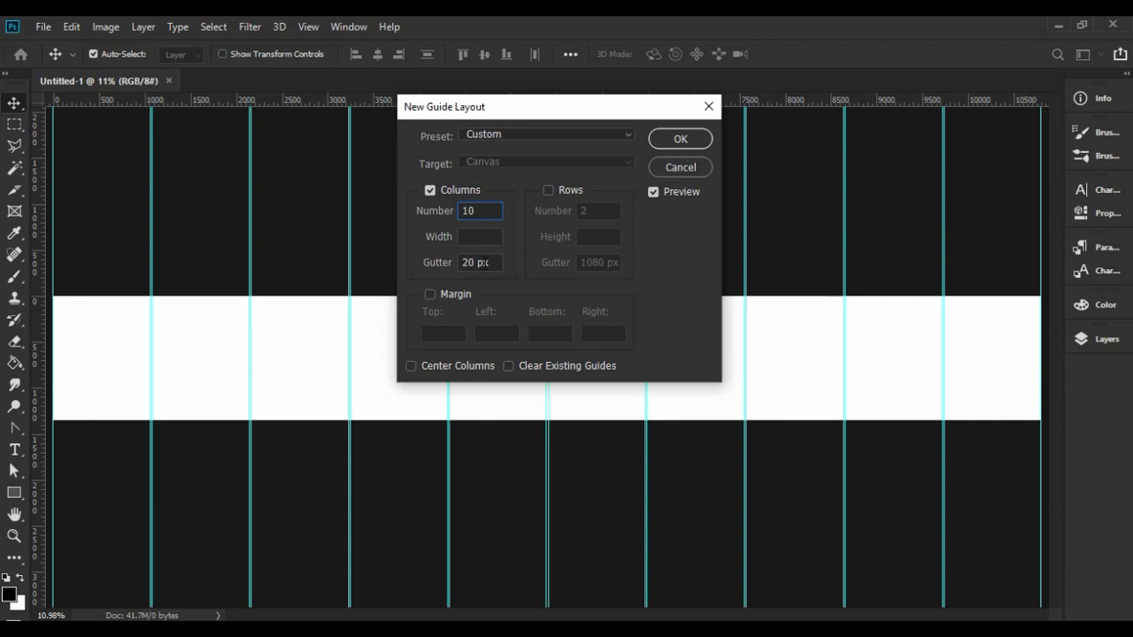
double_click(483, 262)
key("BackSpace")
key("BackSpace")
key("BackSpace")
type("0")
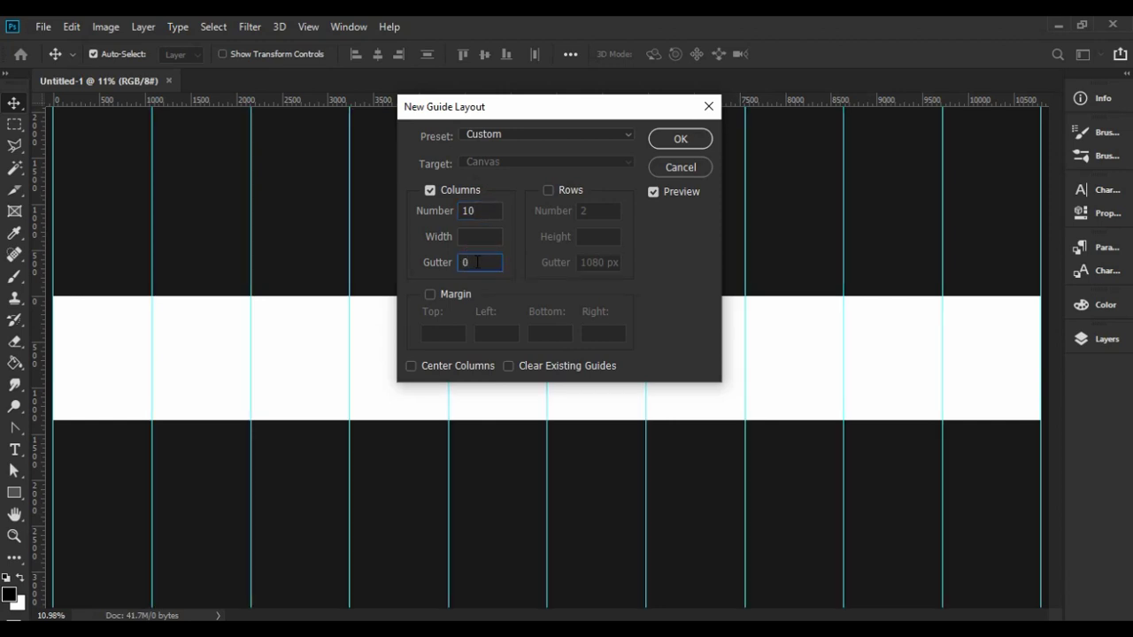
left_click(669, 139)
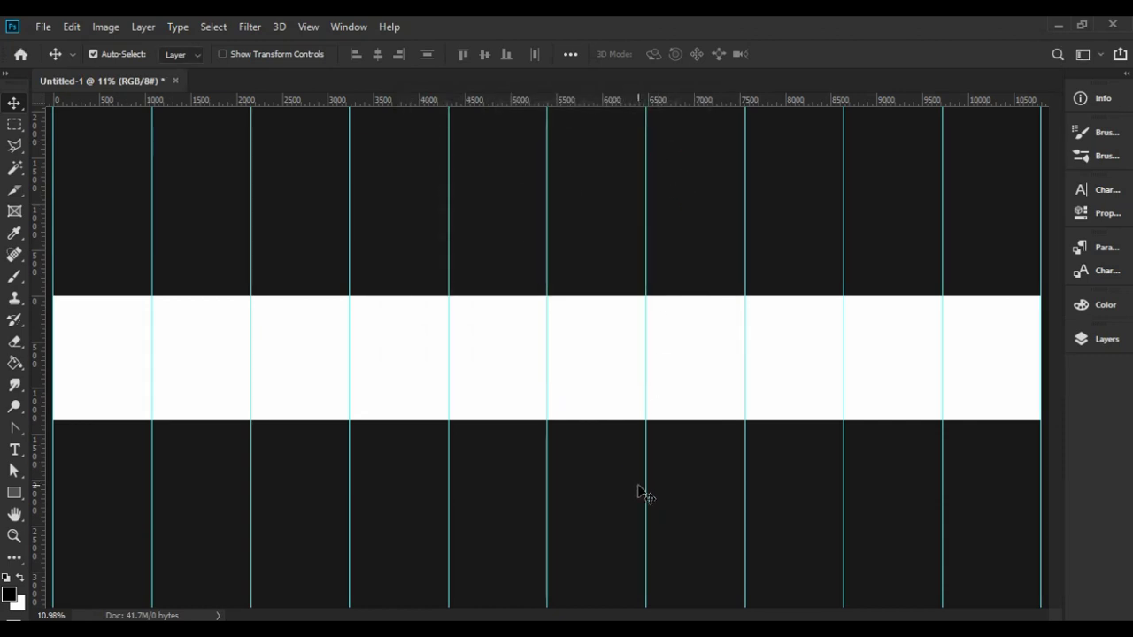
Use the Slice tool's Slices From Guides to make slices 01–10, then return to the Move tool.
left_click(16, 193)
left_click_drag(16, 195, 88, 236)
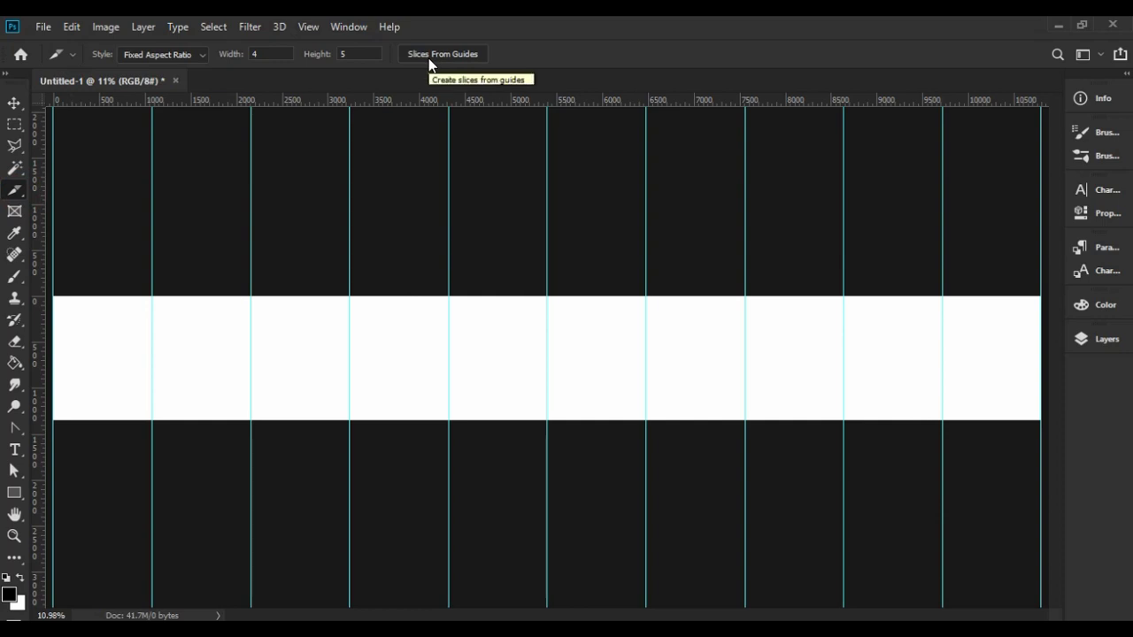
left_click(429, 57)
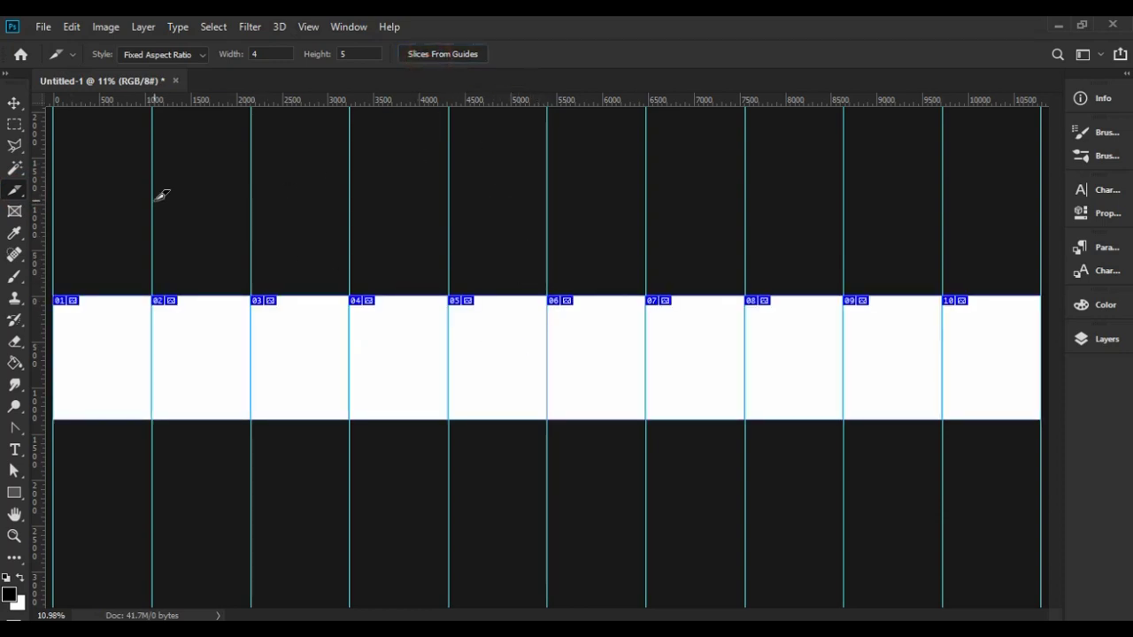
left_click(15, 104)
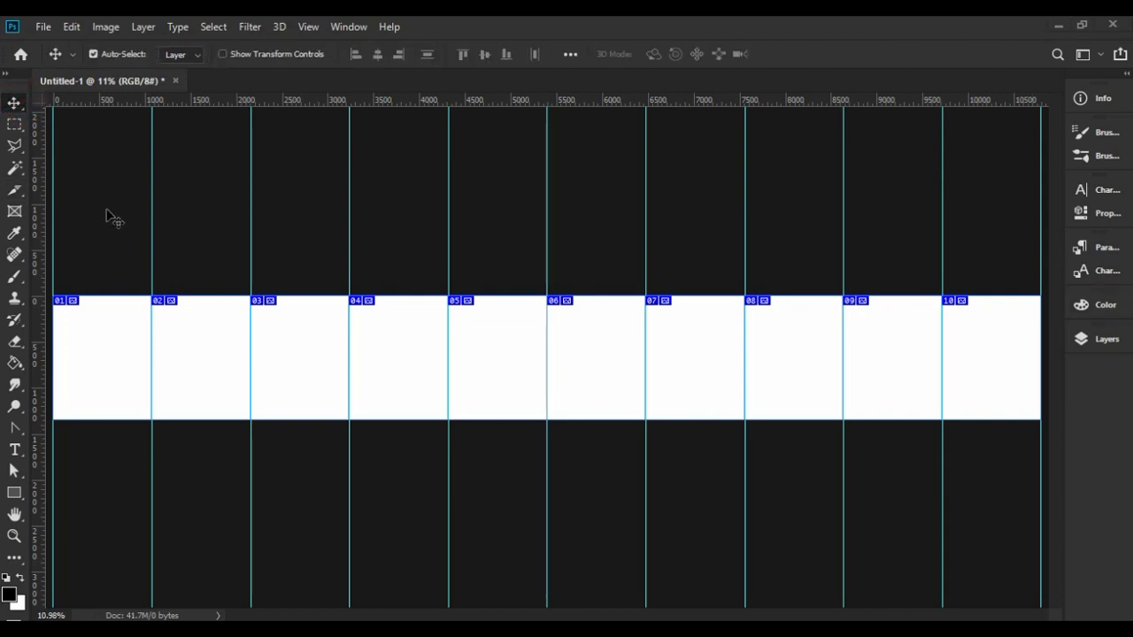
Add a 2-row guide layout with a 1080 px gutter and no columns, then zoom into the middle slices.
left_click(300, 27)
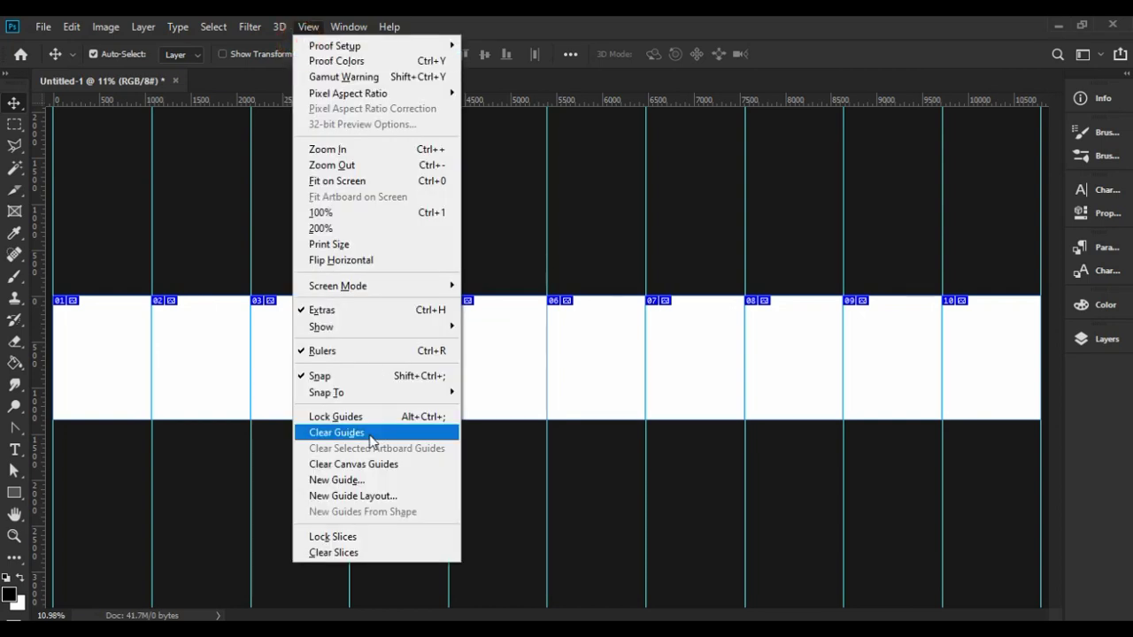
left_click(358, 500)
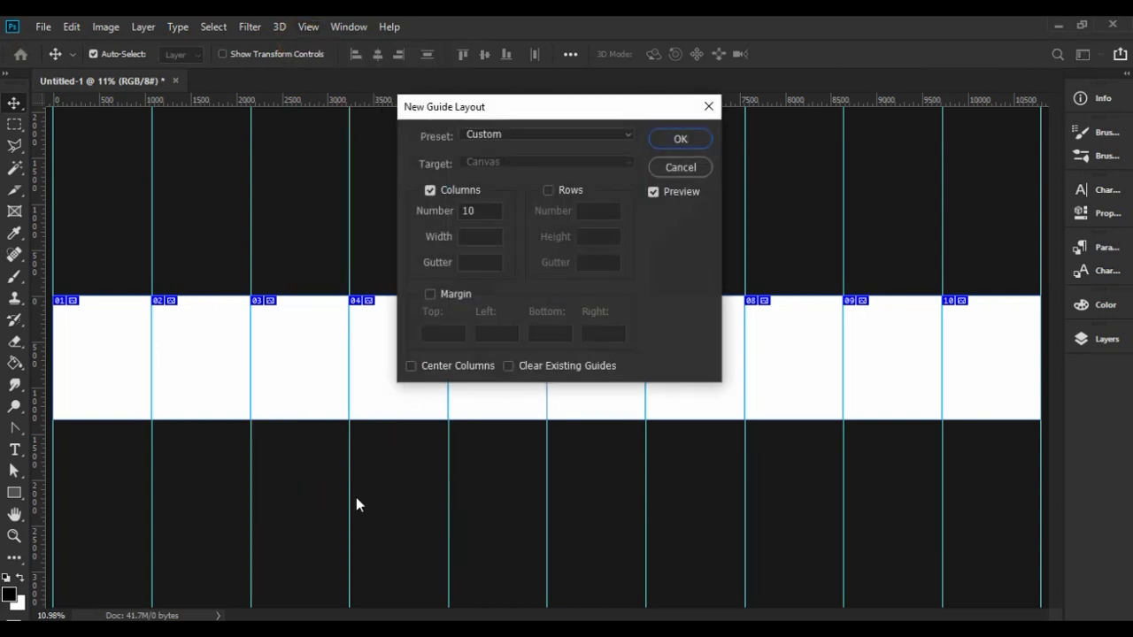
left_click(430, 190)
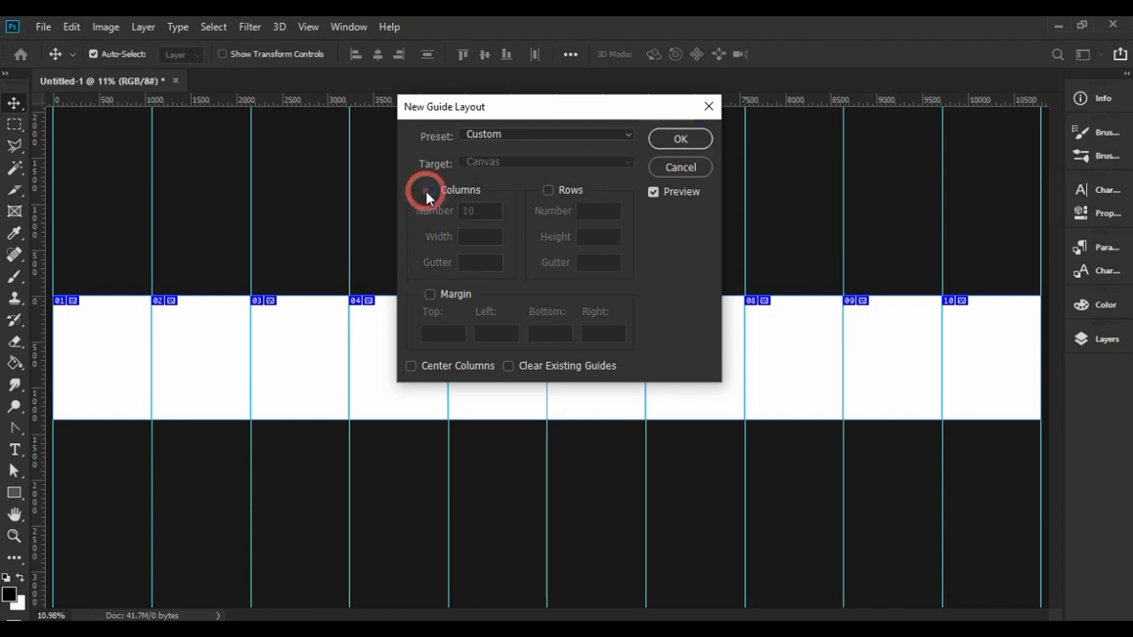
left_click(548, 191)
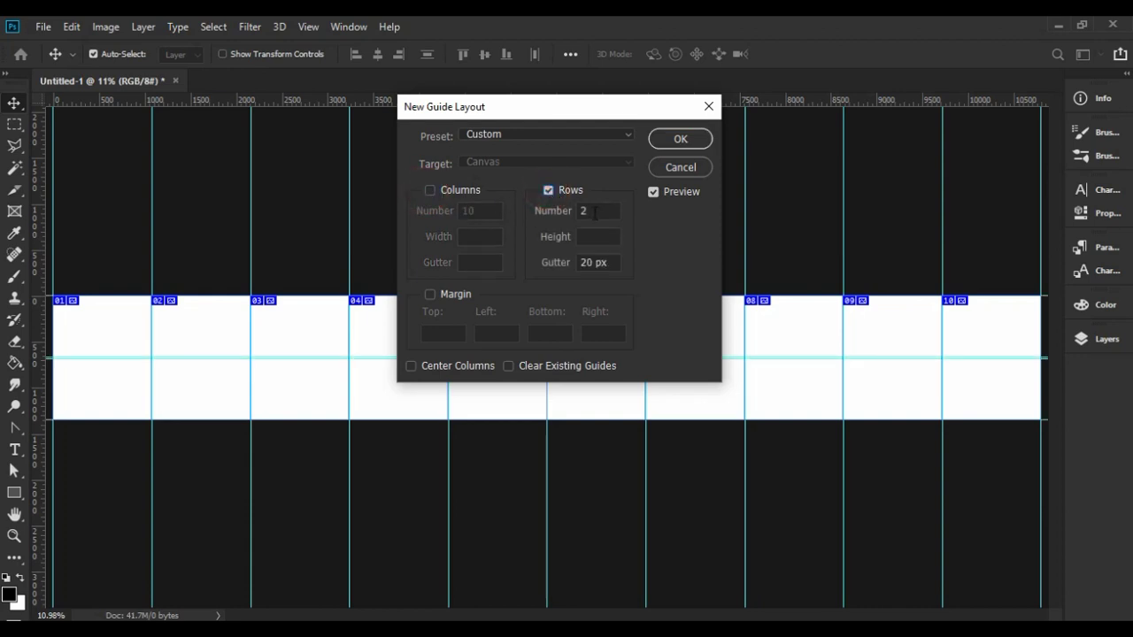
left_click_drag(614, 263, 580, 263)
type("1080")
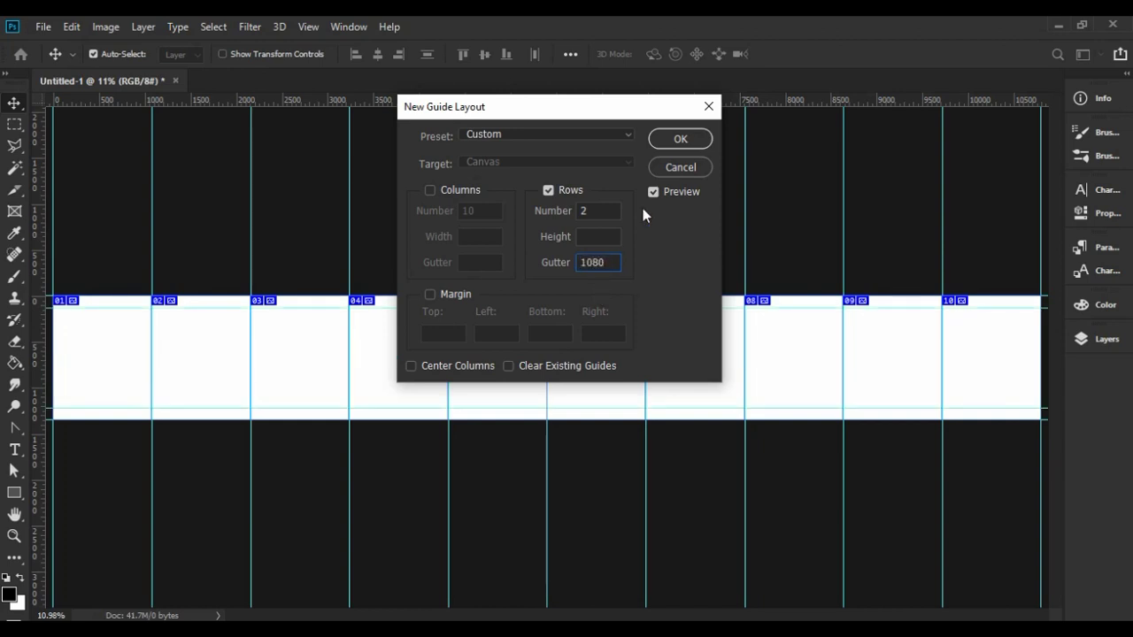
left_click(673, 147)
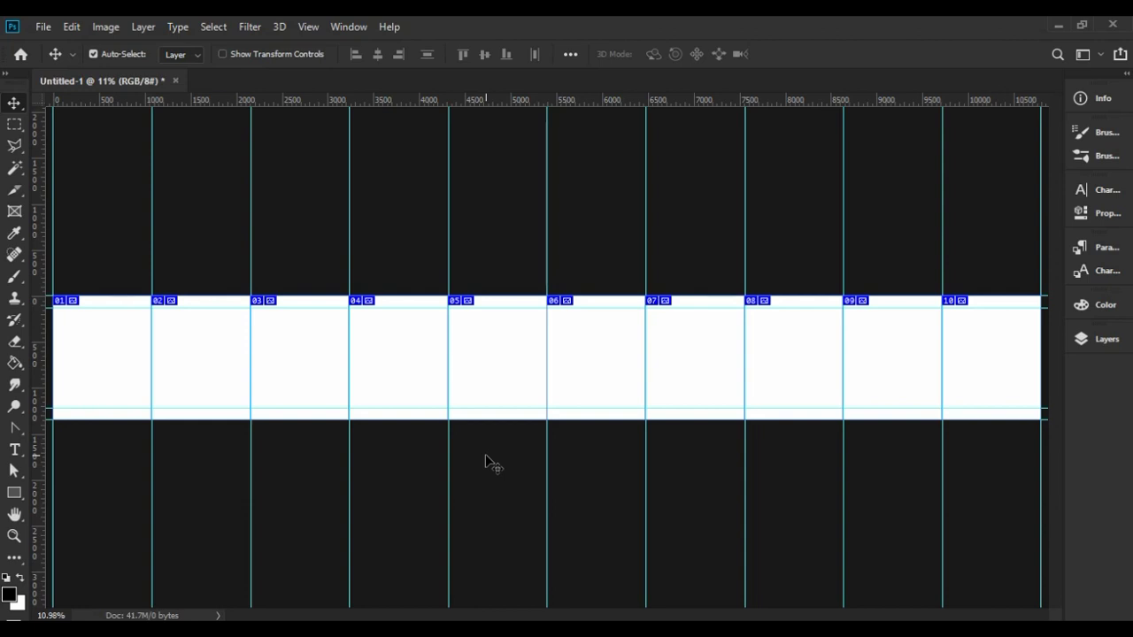
key("z")
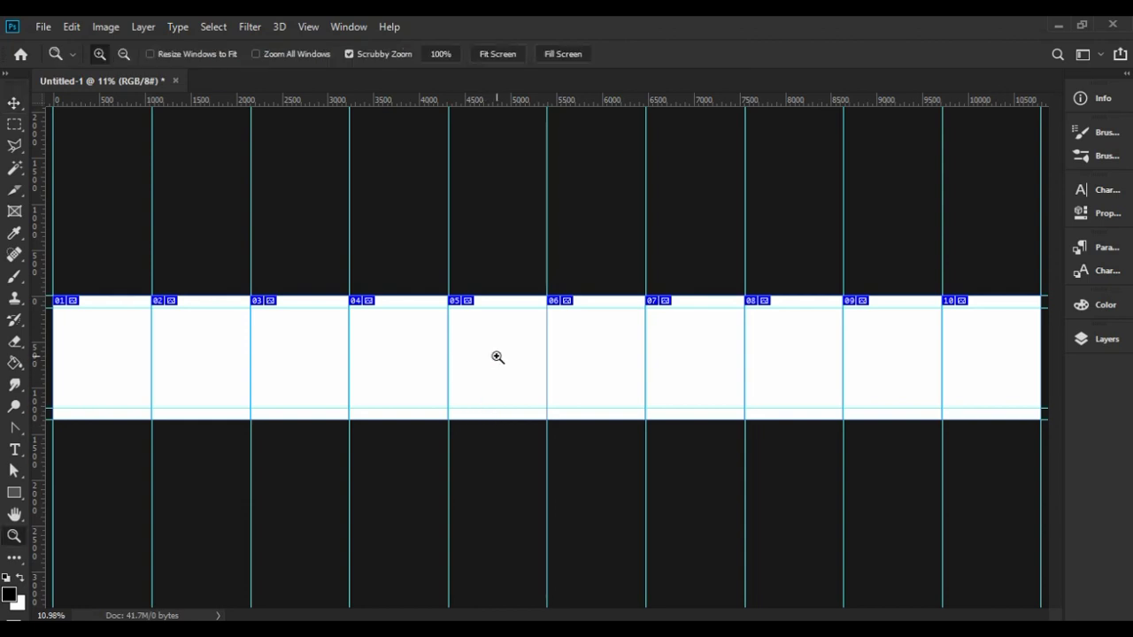
left_click_drag(491, 357, 568, 392)
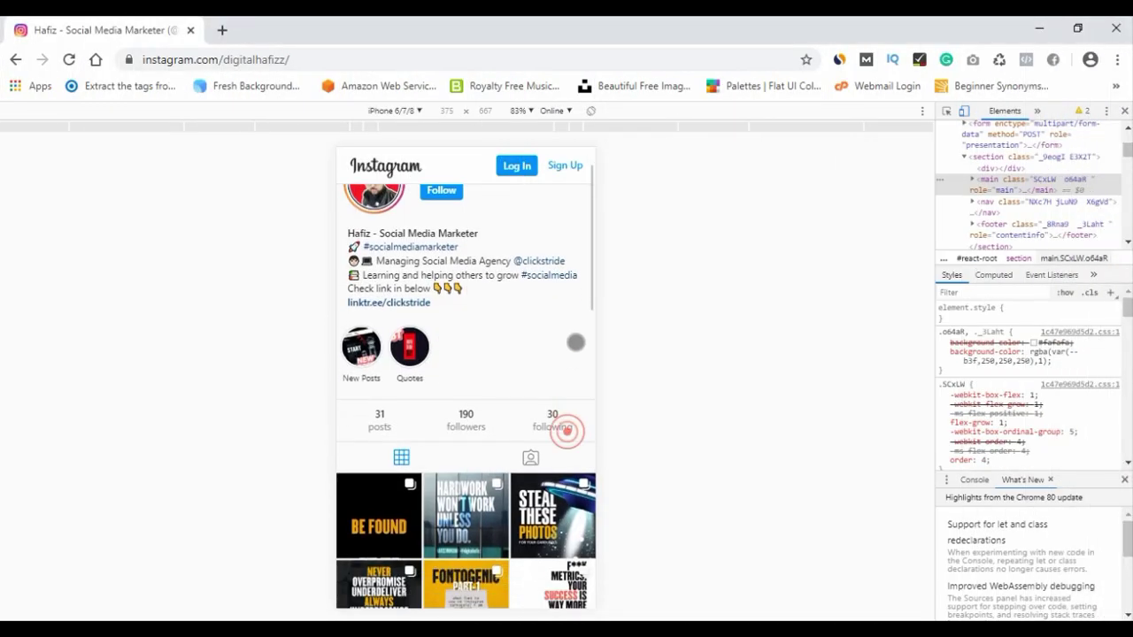
left_click_drag(575, 343, 567, 247)
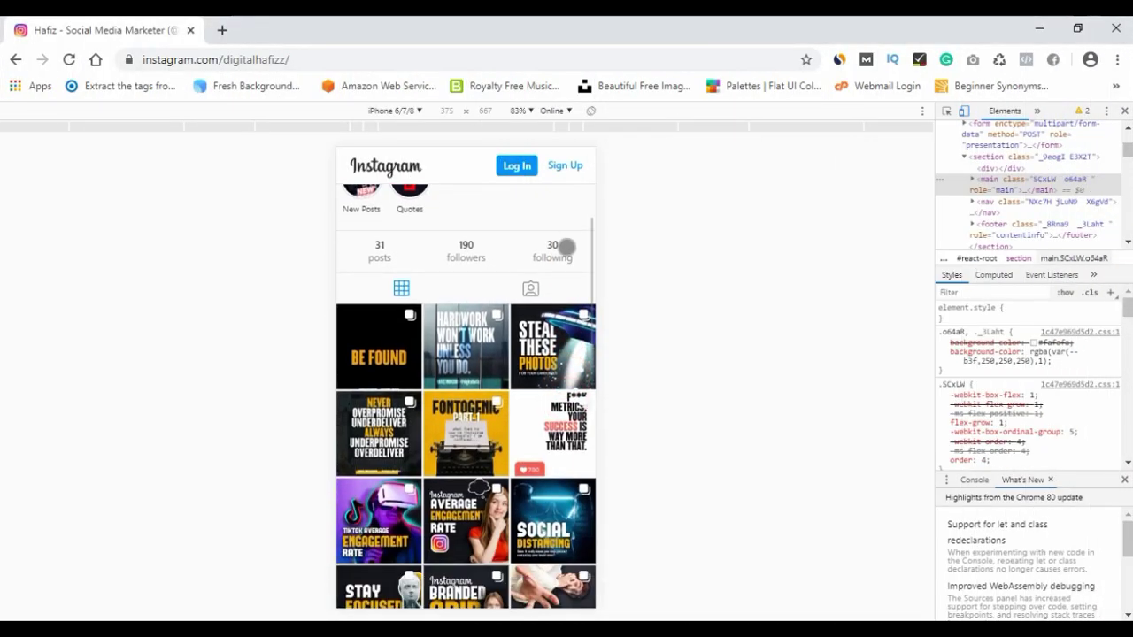
left_click_drag(552, 451, 552, 335)
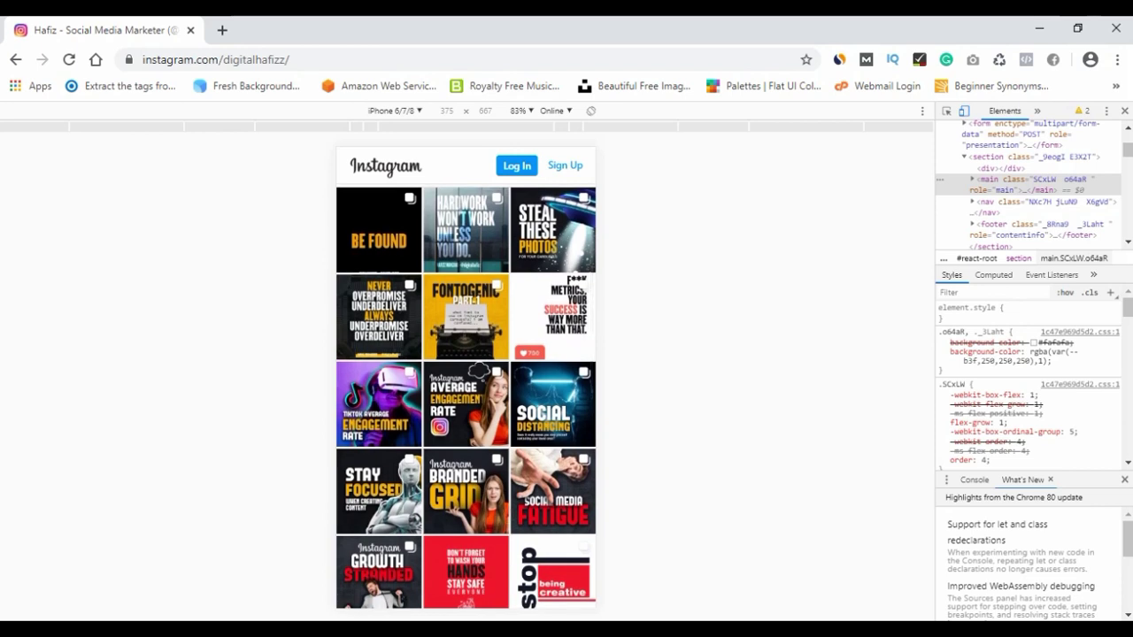
left_click_drag(512, 485, 512, 461)
scroll(466, 396, "up", 2)
scroll(466, 396, "up", 3)
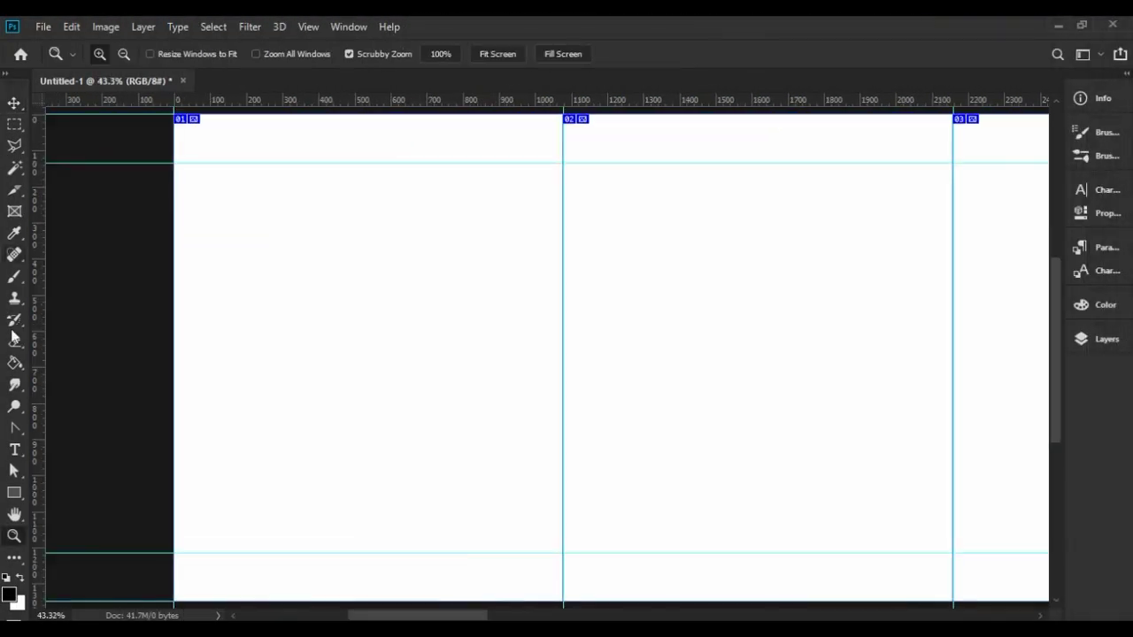
Draw a 40×500 px helper rectangle and place it against the second slice boundary.
key("u")
left_click(538, 197)
type("5")
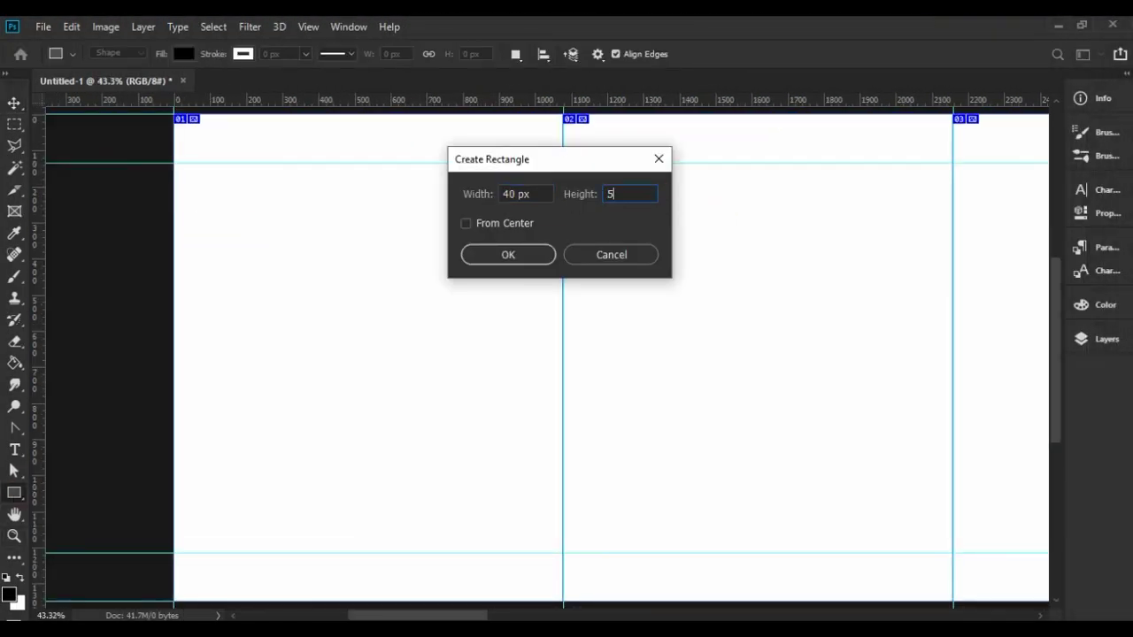
type("00")
key("Return")
key("v")
left_click_drag(253, 316, 559, 311)
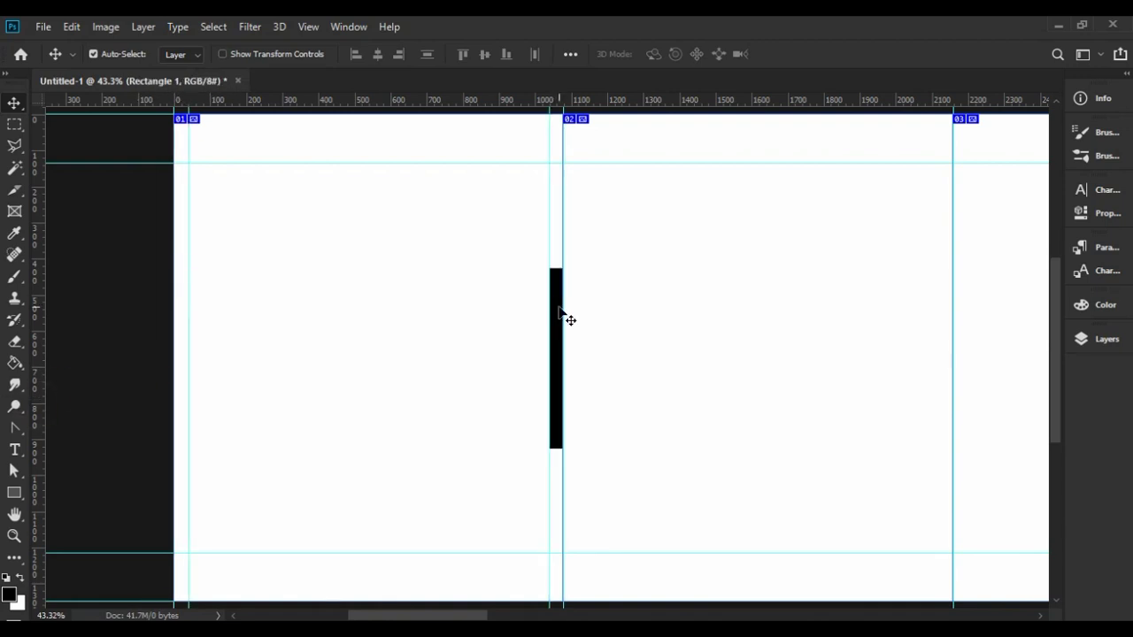
left_click_drag(470, 612, 495, 612)
key("ctrl+t")
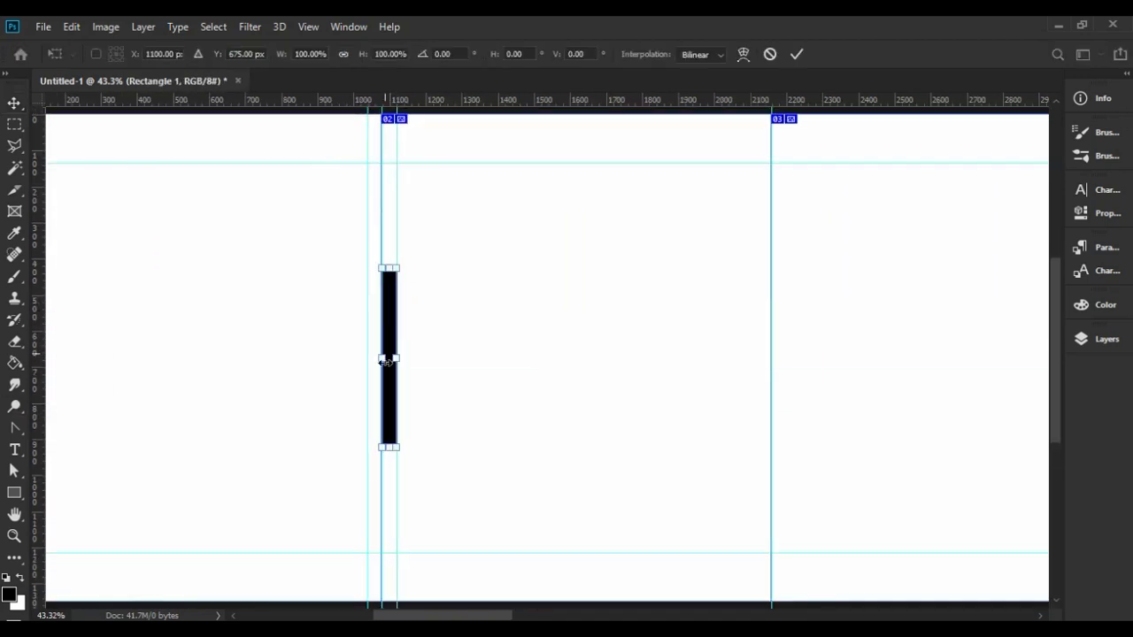
key("Return")
left_click_drag(387, 361, 781, 362)
Move the bar along the remaining slice boundaries adding guides at its edges, then delete it and fit the canvas.
scroll(253, 362, "right", 6)
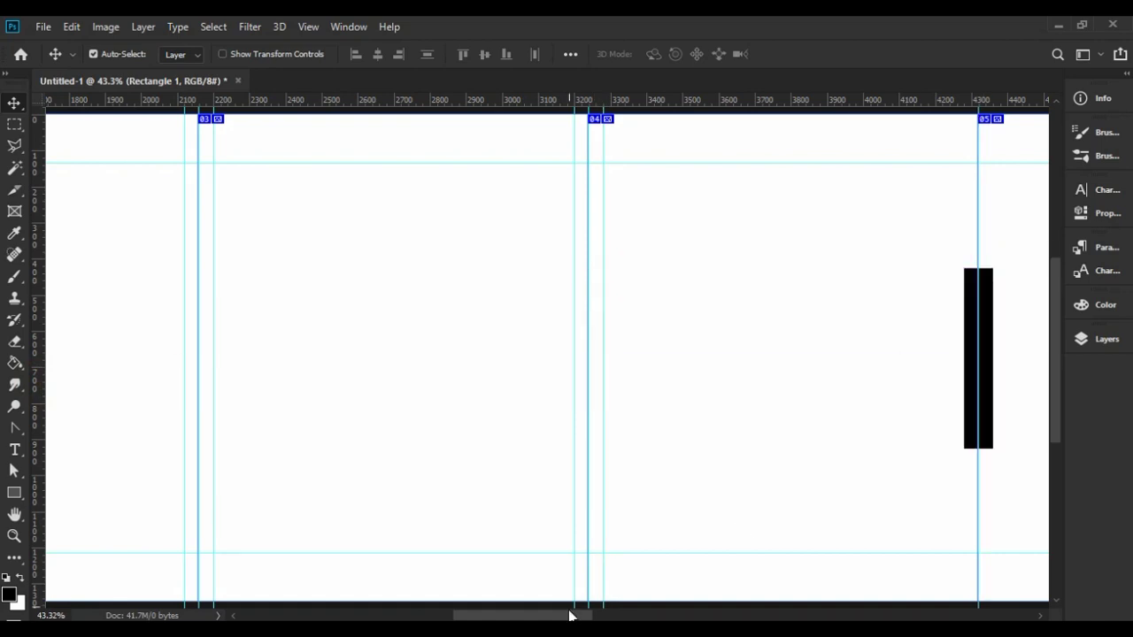
key("shift")
key("shift")
key("shift")
key("shift")
key("shift")
scroll(437, 247, "right", 6)
left_click(437, 248)
left_click_drag(156, 316, 518, 329)
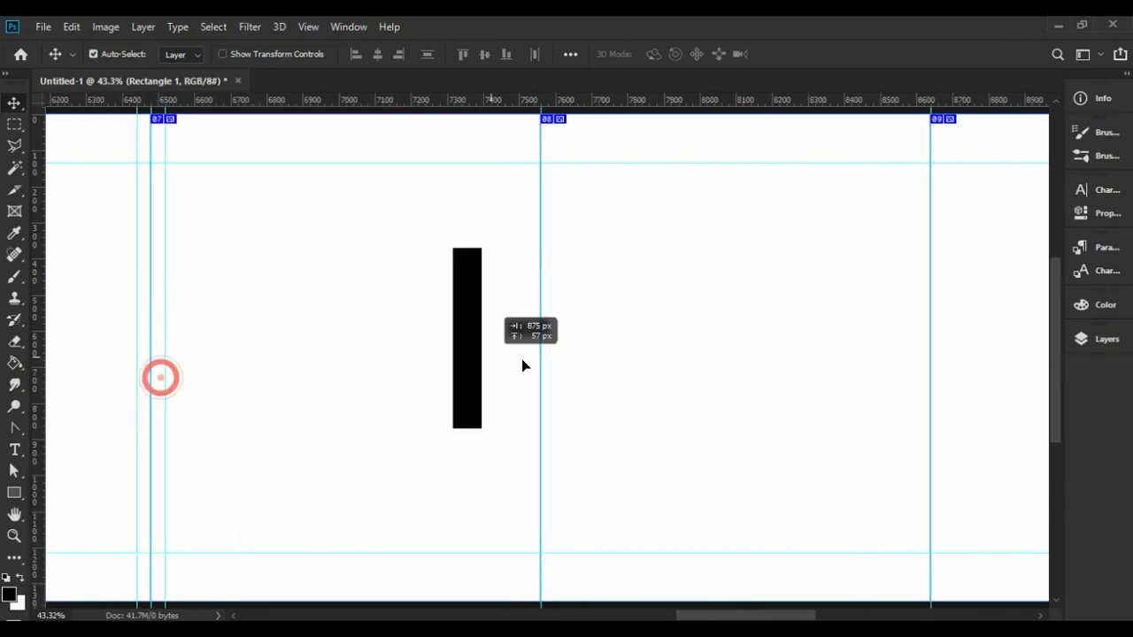
left_click_drag(523, 367, 597, 366)
left_click_drag(539, 292, 542, 292)
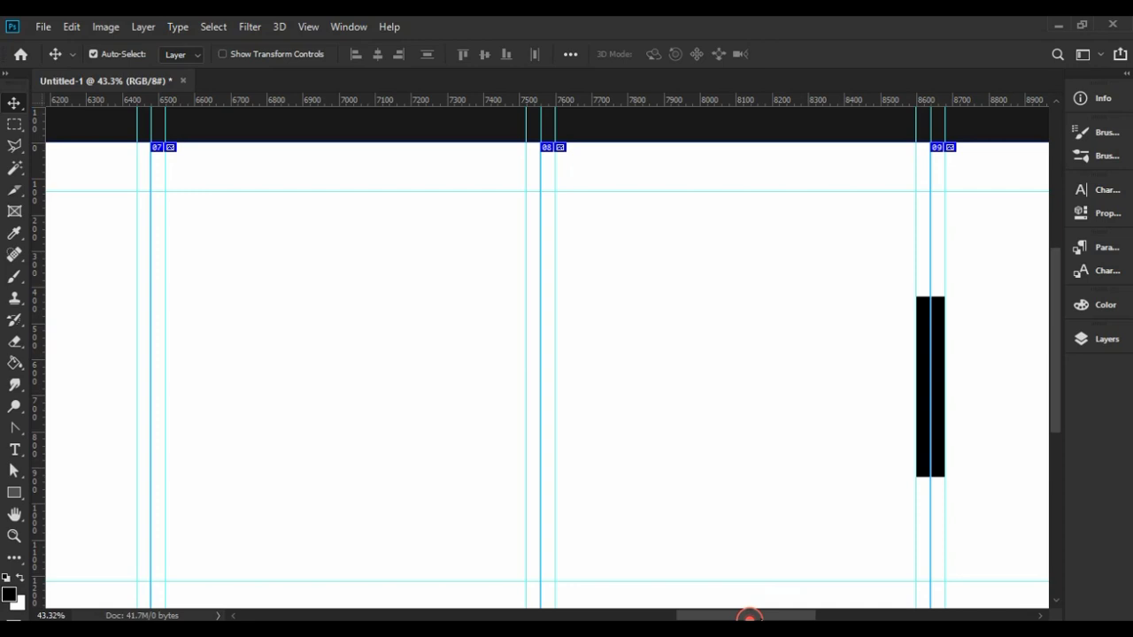
left_click_drag(751, 612, 864, 611)
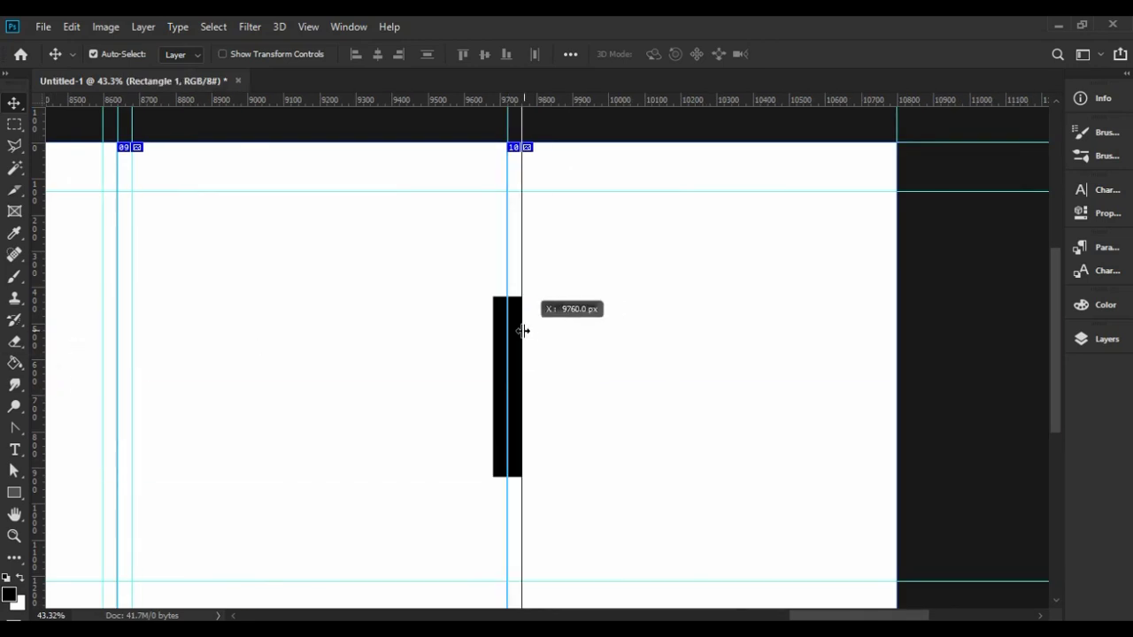
left_click_drag(520, 348, 882, 337)
key("Delete")
key("ctrl+0")
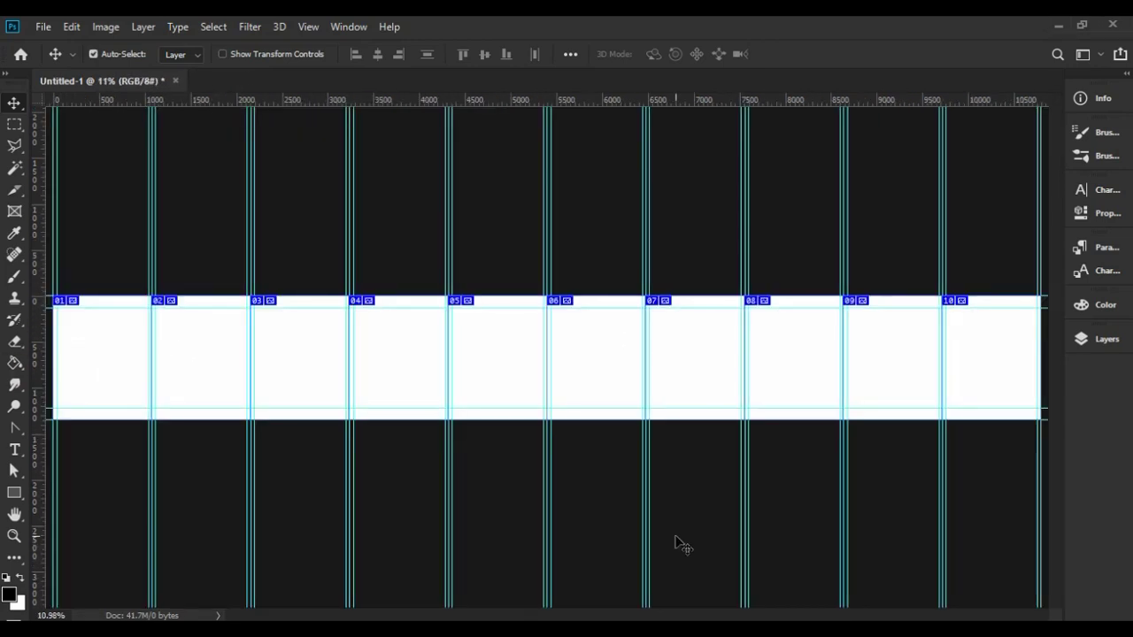
left_click(308, 26)
Apply a two-row guide layout with a 1 px gutter.
left_click(362, 495)
left_click(587, 262)
key("BackSpace")
key("BackSpace")
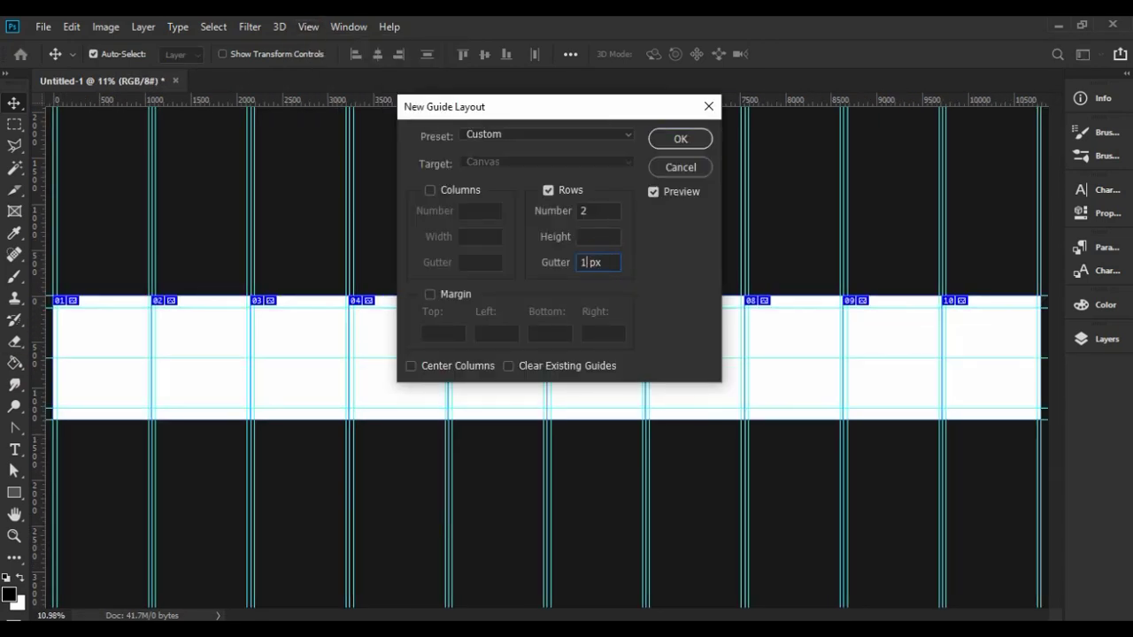
key("Return")
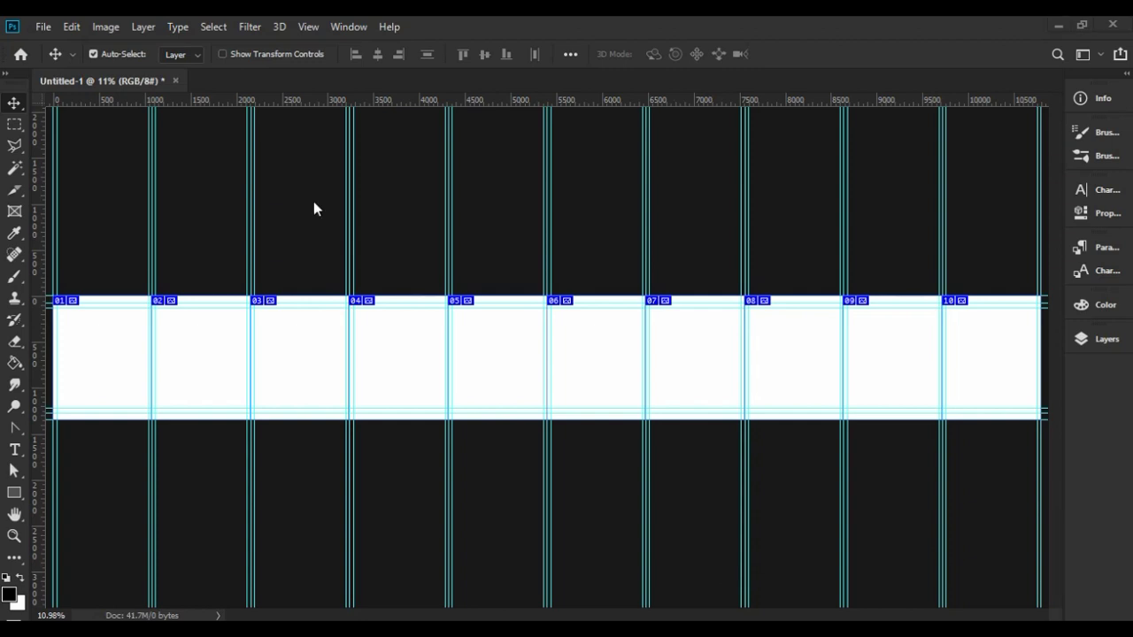
left_click(213, 482, "ctrl")
Add a new Layer 1 and fill the panel strip black with the Paint Bucket.
left_click(1097, 344)
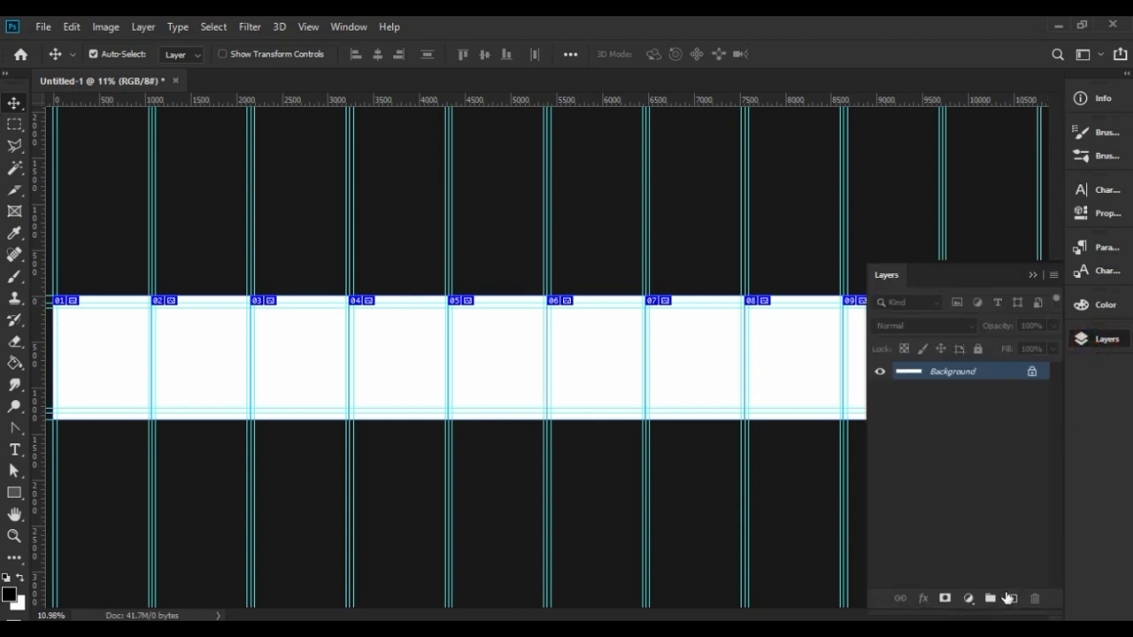
left_click(1011, 600)
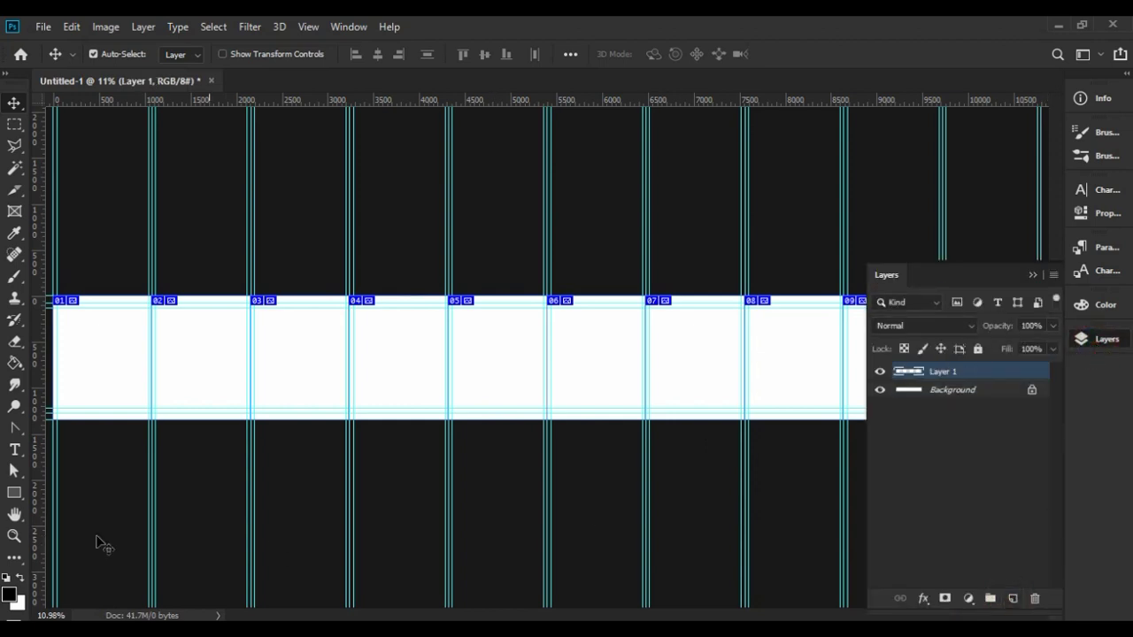
left_click(15, 363)
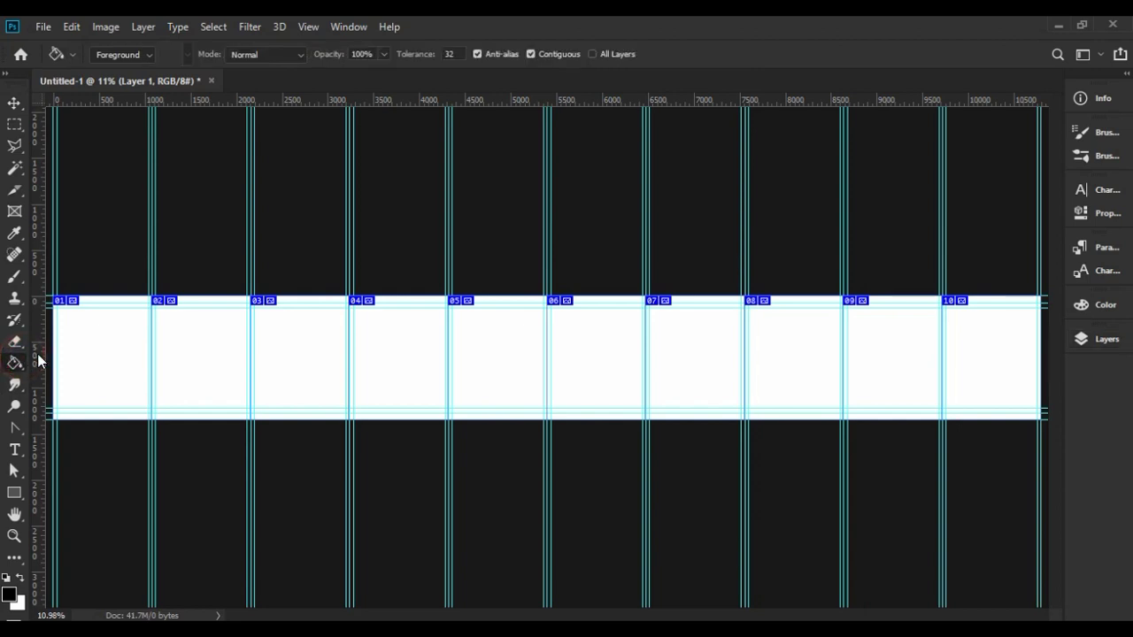
left_click(107, 348)
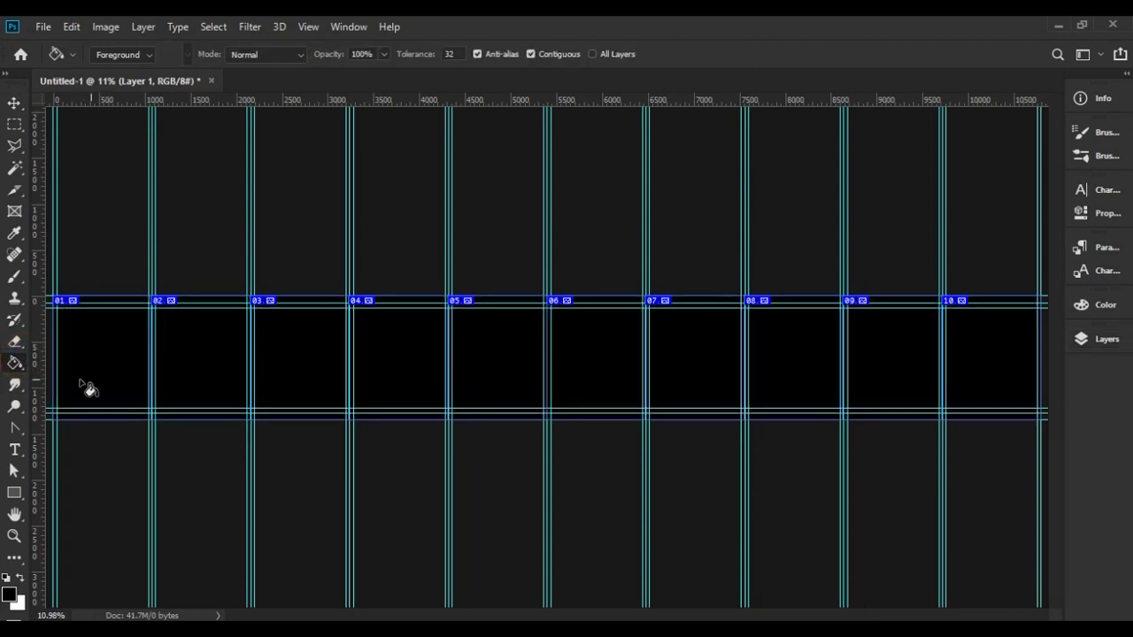
left_click(15, 104)
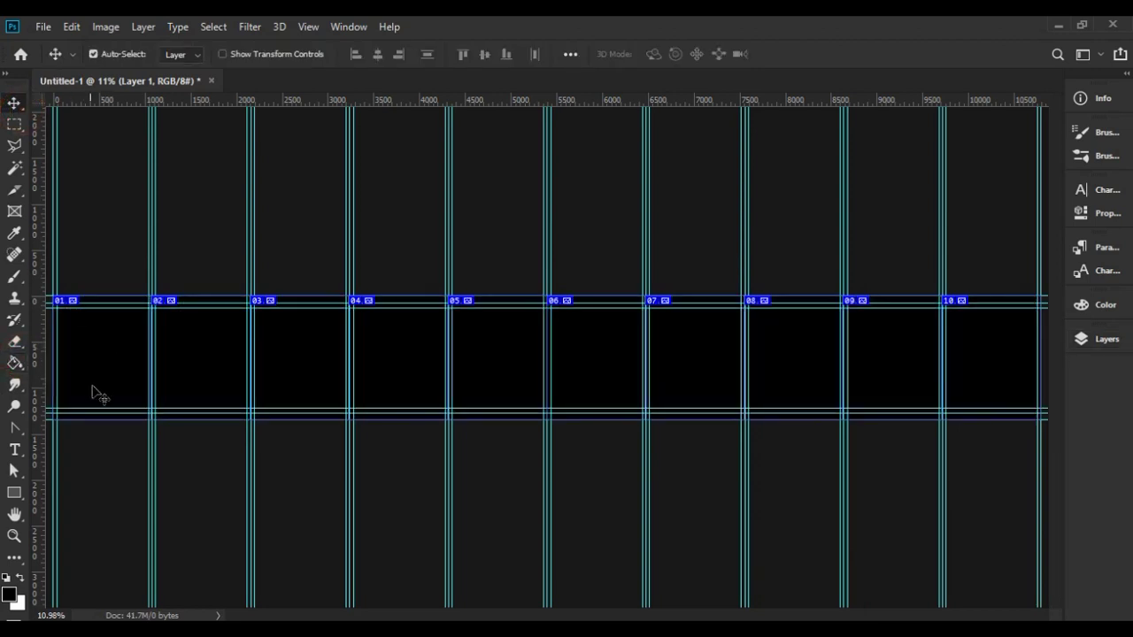
left_click(94, 452)
Zoom in on panel 01 and type the creator's name in its bottom-left footer.
key("z")
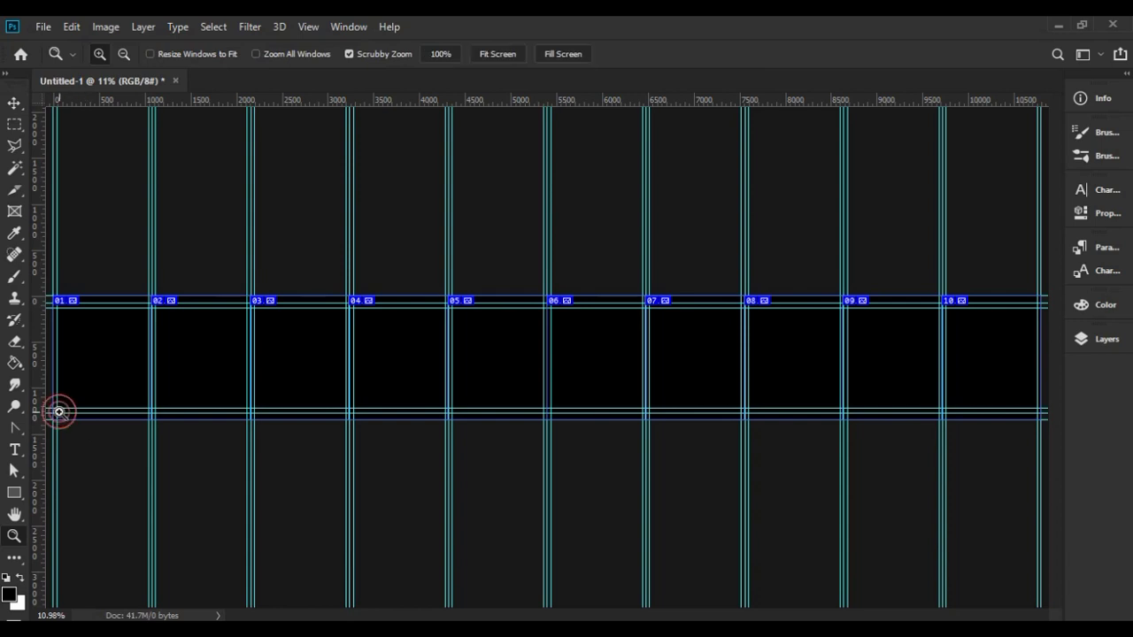
left_click_drag(59, 411, 136, 445)
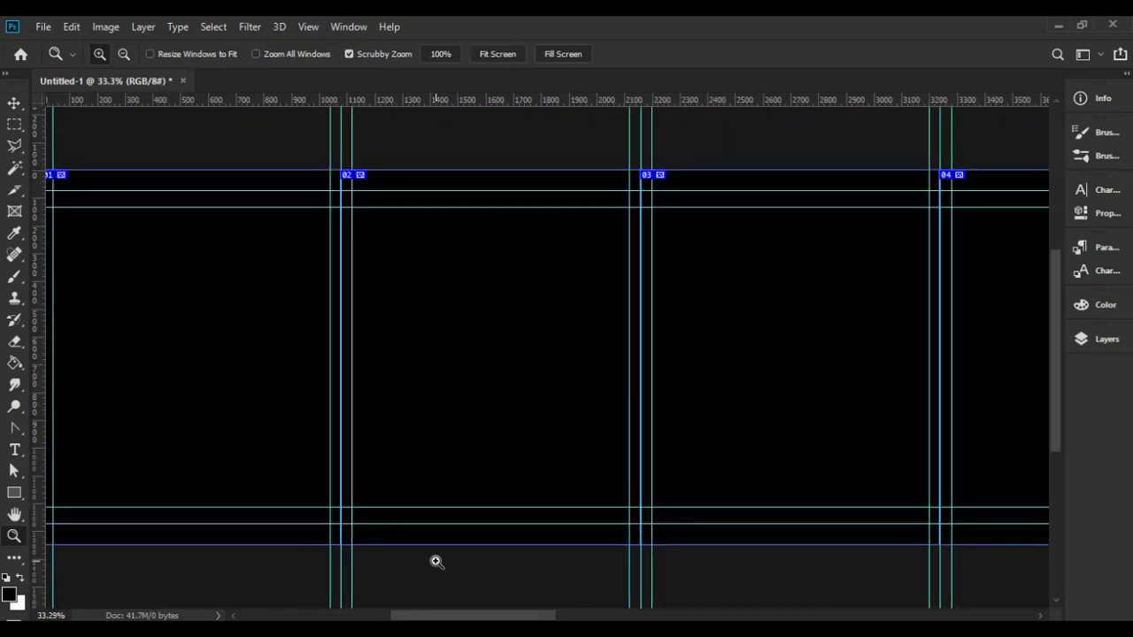
left_click_drag(440, 616, 412, 610)
scroll(361, 566, "up", 3)
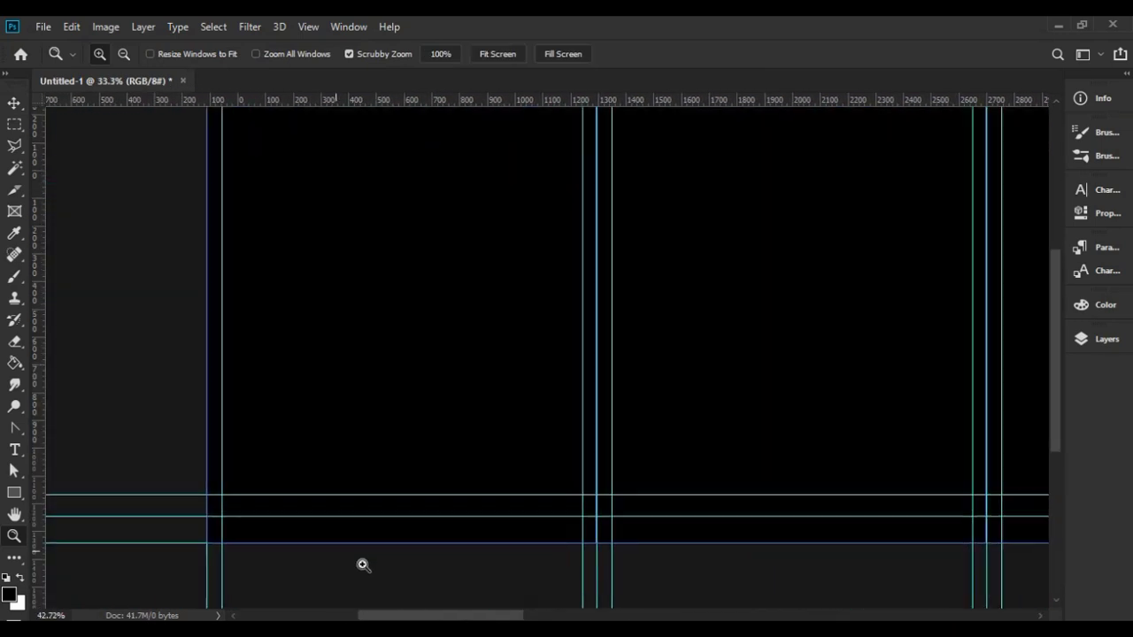
key("v")
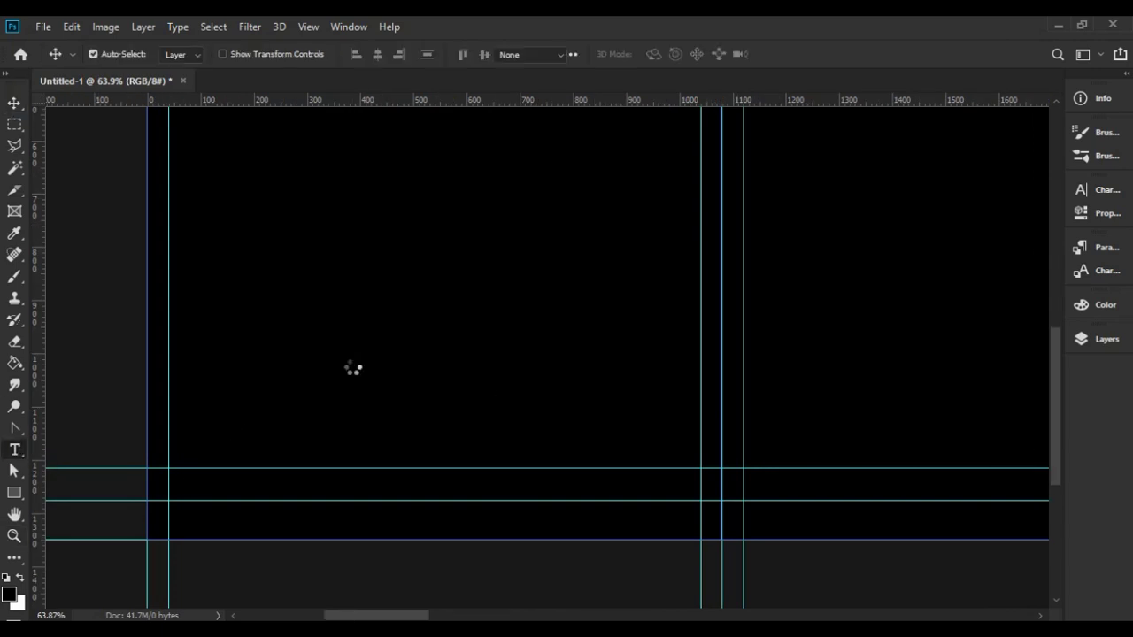
left_click(227, 434)
left_click(15, 103)
Copy the name to the bottom-right and retype it as the social handle, then copy the name to the top.
left_click_drag(274, 431, 664, 504)
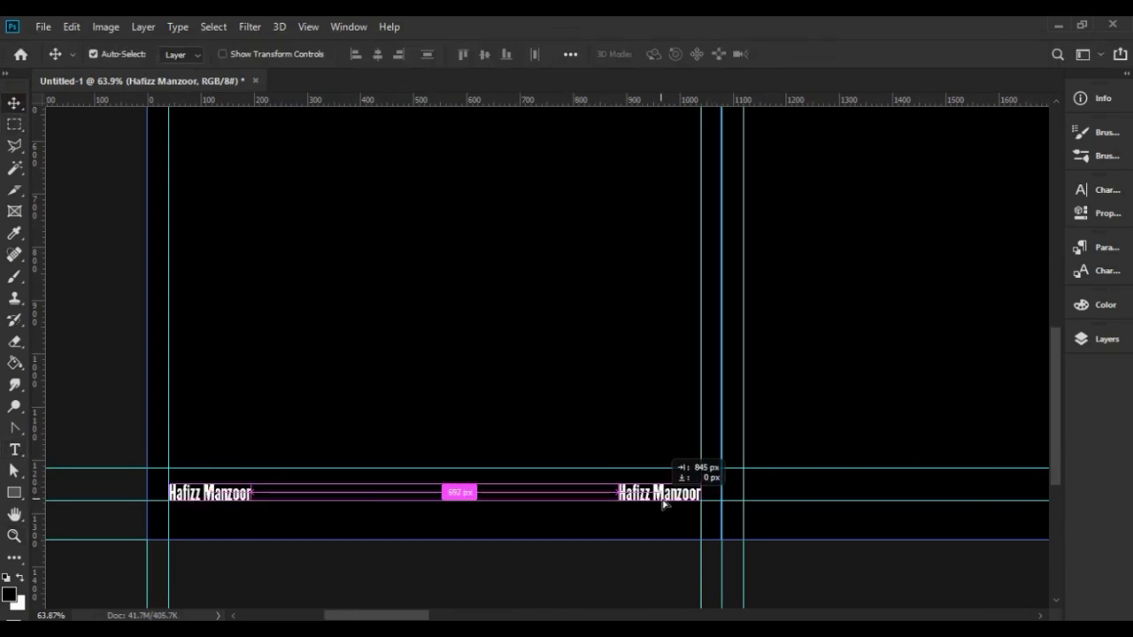
key("t")
left_click(659, 493)
key("ctrl+a")
type("@digialhafizz")
key("ctrl+Return")
key("v")
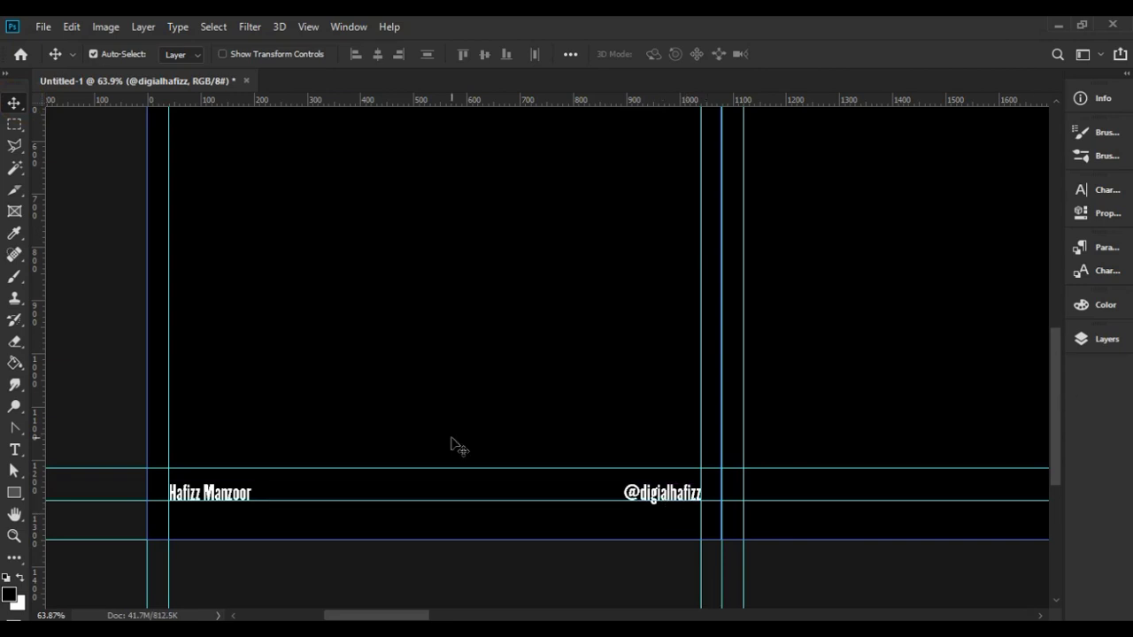
scroll(450, 443, "down", 3)
left_click_drag(370, 424, 380, 229)
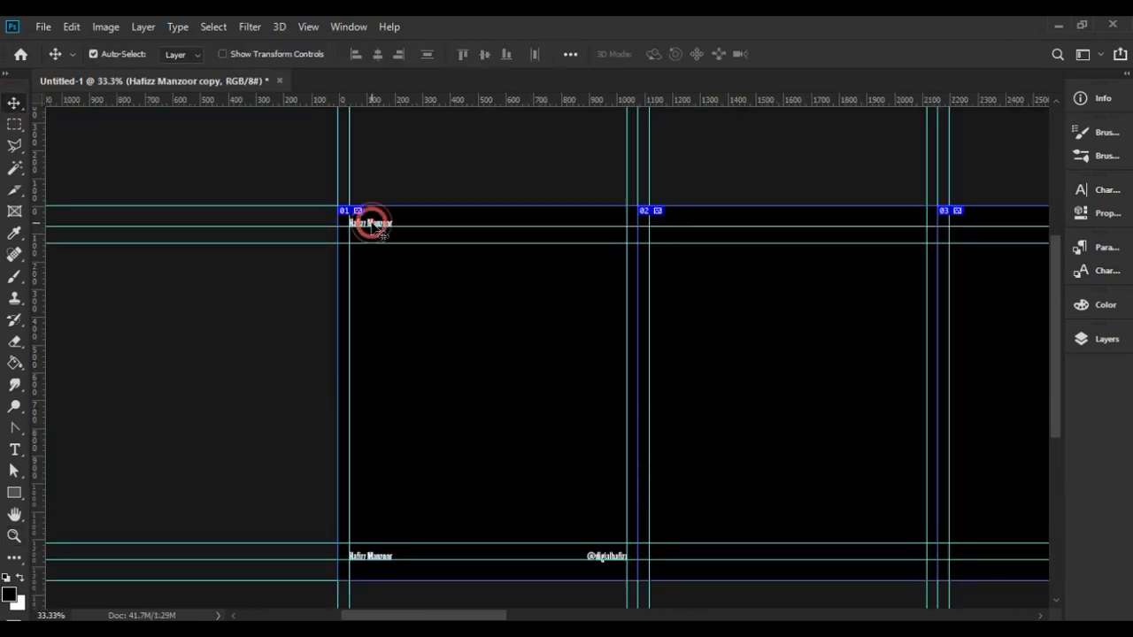
Change the top slide number to 01 and group the three header and footer text layers.
double_click(371, 223)
type("01")
key("ctrl+Return")
left_click(1106, 339)
left_click(946, 373)
left_click(973, 410, "shift")
key("ctrl+g")
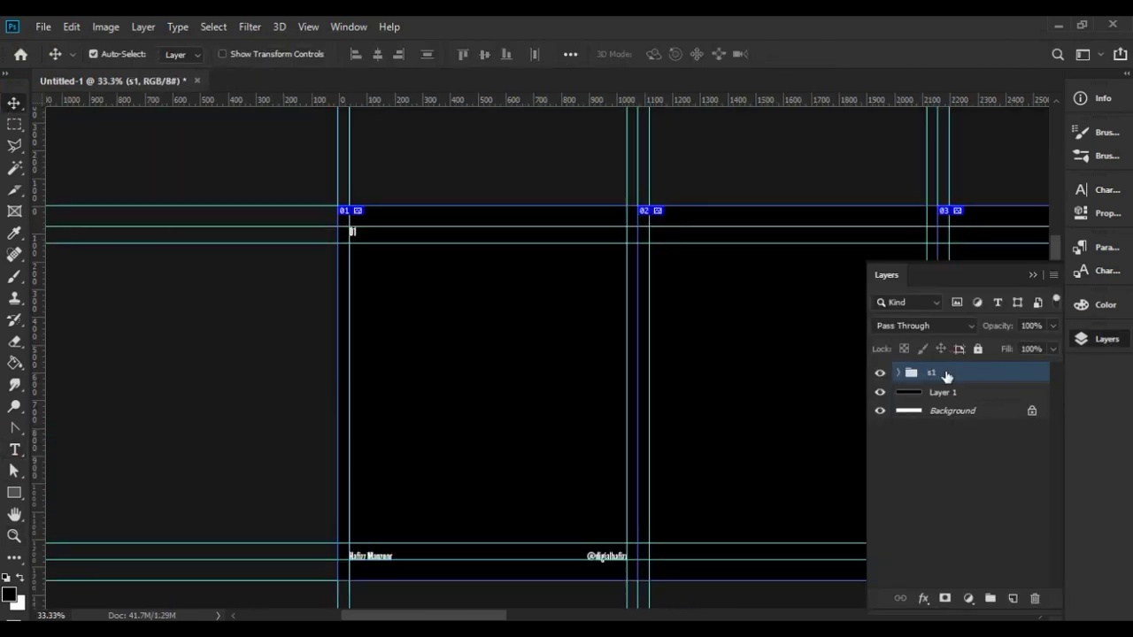
Duplicate the header-footer group and shift the copies into the next panels.
key("ctrl+j")
key("ctrl+t")
left_click_drag(600, 561, 897, 561)
key("Return")
scroll(531, 398, "right", 5)
key("ctrl+alt+t")
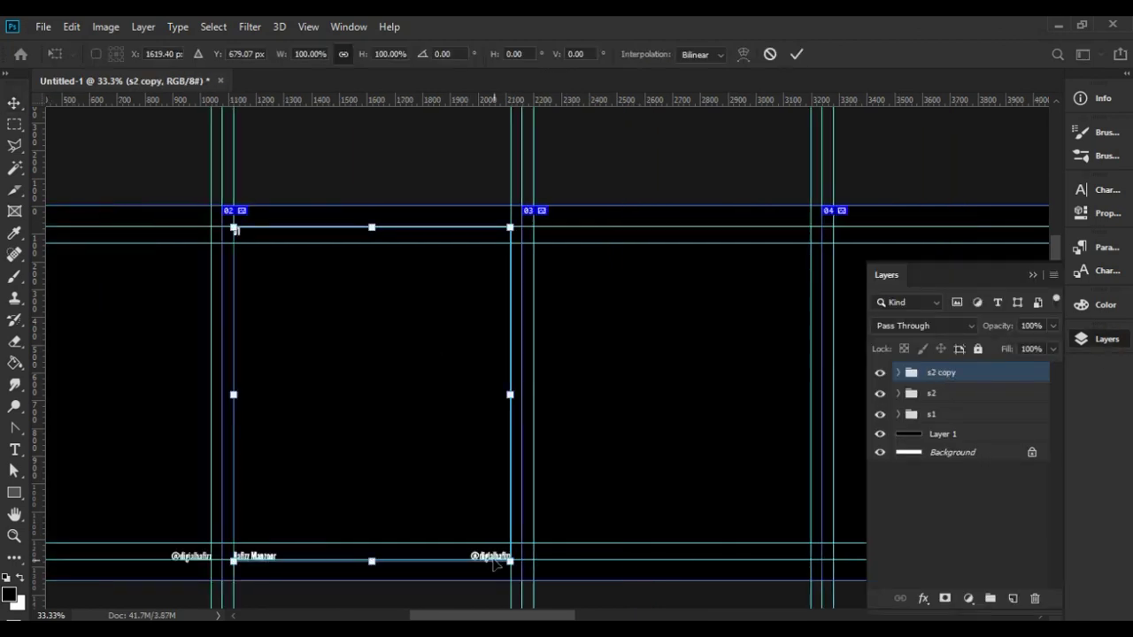
left_click_drag(496, 564, 793, 565)
key("Return")
scroll(531, 398, "right", 5)
left_click(1106, 339)
key("ctrl+alt+t")
left_click_drag(335, 516, 632, 515)
key("Return")
left_click(1106, 339)
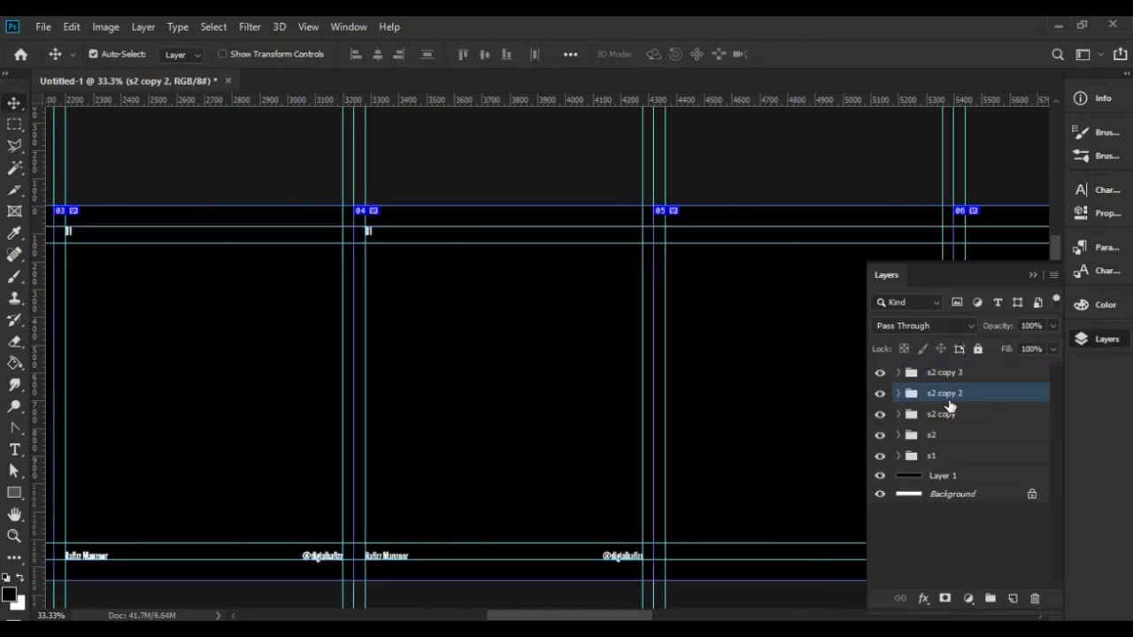
left_click(1106, 339)
left_click(1106, 339)
left_click(941, 414)
left_click(945, 372)
left_click(1106, 339)
Keep duplicating and positioning group copies until panel 10 has one.
left_click_drag(596, 617, 665, 617)
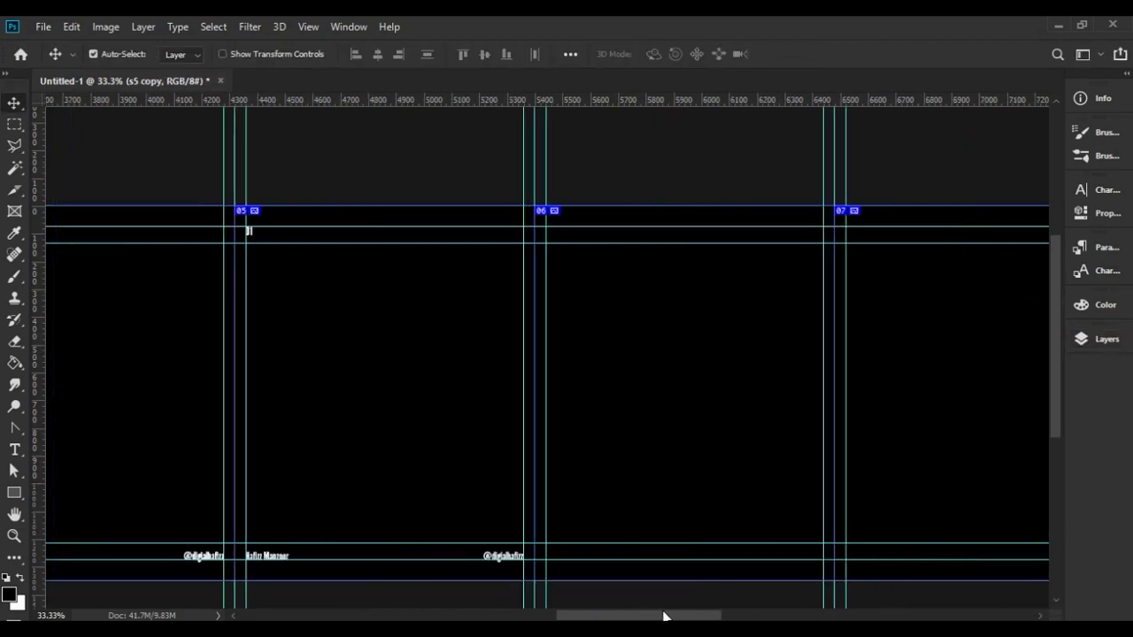
key("ctrl+alt+t")
left_click_drag(502, 529, 799, 528)
key("Return")
scroll(799, 529, "right", 5)
left_click(1095, 343)
key("ctrl+alt+t")
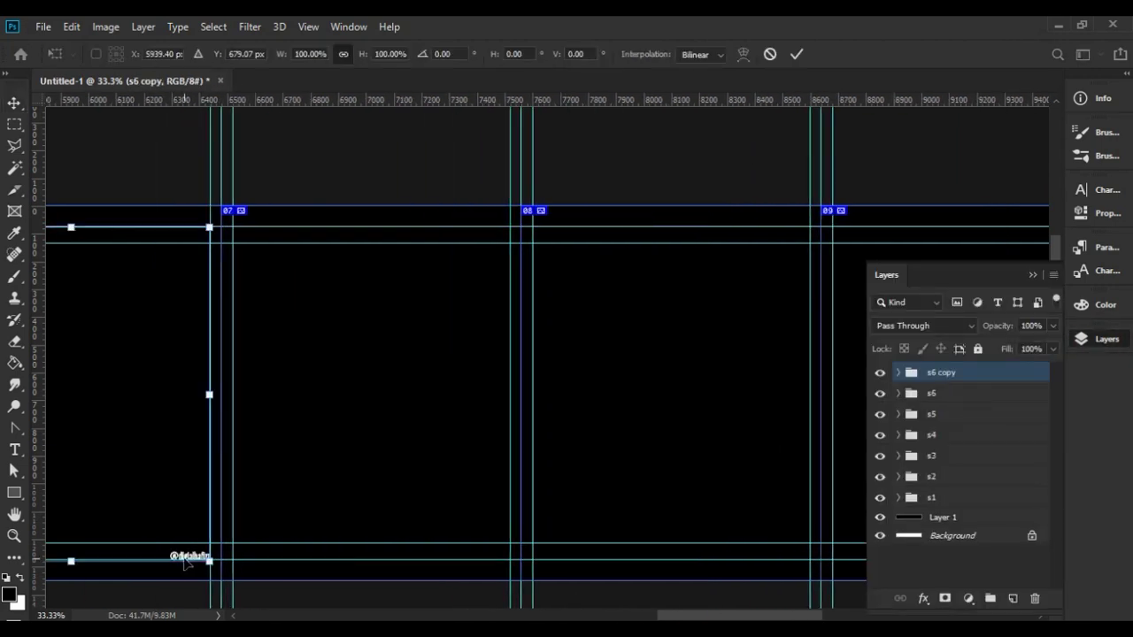
key("Return")
left_click(1106, 339)
key("ctrl+alt+t")
left_click_drag(286, 544, 583, 543)
key("Return")
left_click(1097, 345)
left_click(930, 390)
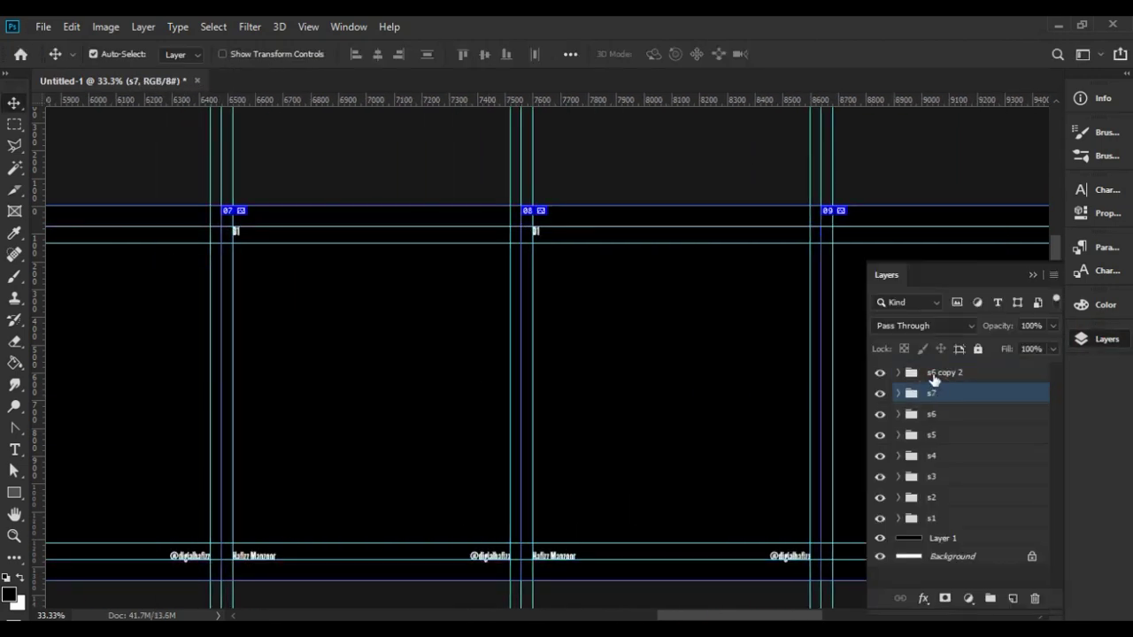
left_click(1106, 339)
scroll(1032, 399, "right", 5)
key("ctrl+alt+t")
left_click_drag(425, 522, 460, 524)
key("Return")
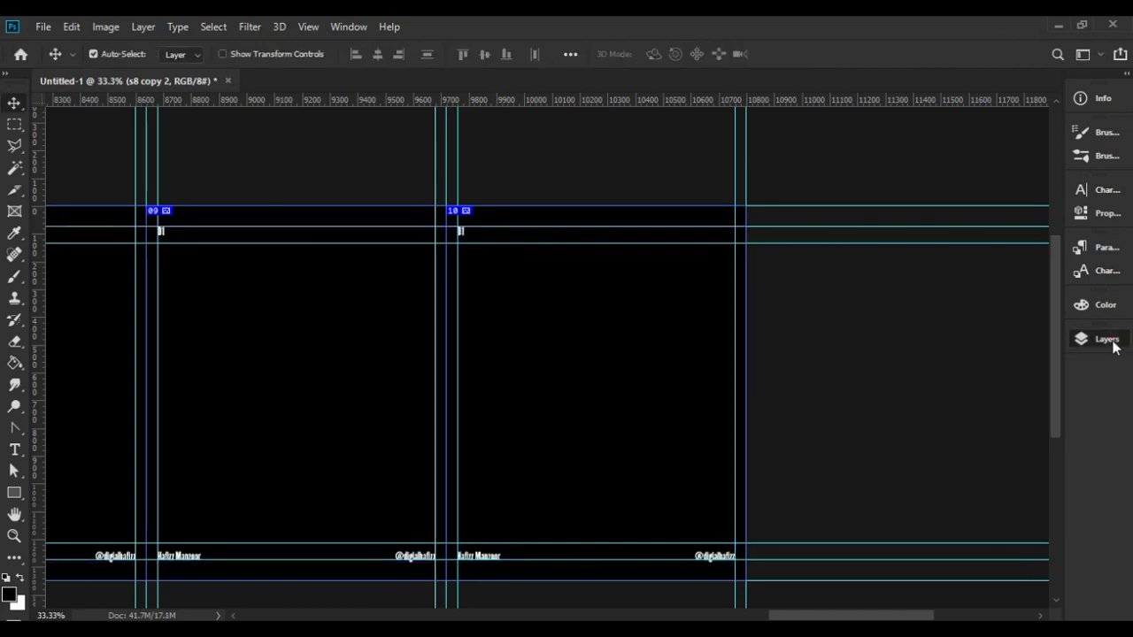
Group all the panel groups into one group named Header-Footer.
left_click(1106, 338)
left_click(940, 566, "shift")
key("ctrl+g")
double_click(945, 372)
type("Header-Footer")
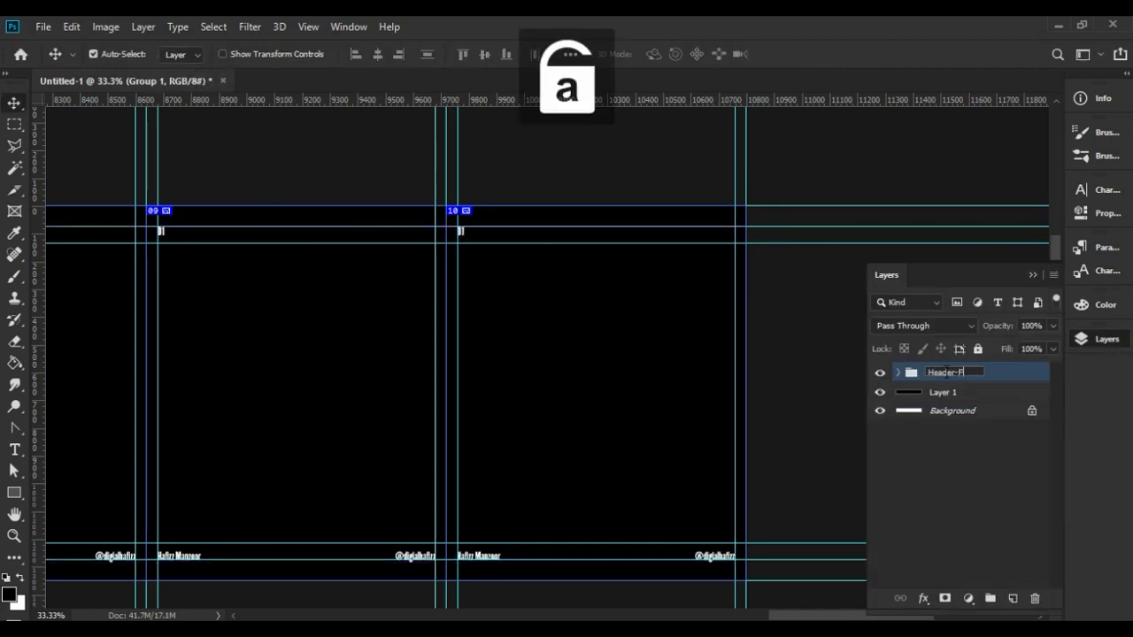
key("Return")
left_click(1032, 275)
Edit each panel's top number so the panels read 01, 02, 03 onward.
scroll(454, 221, "up", 3)
key("t")
double_click(725, 258)
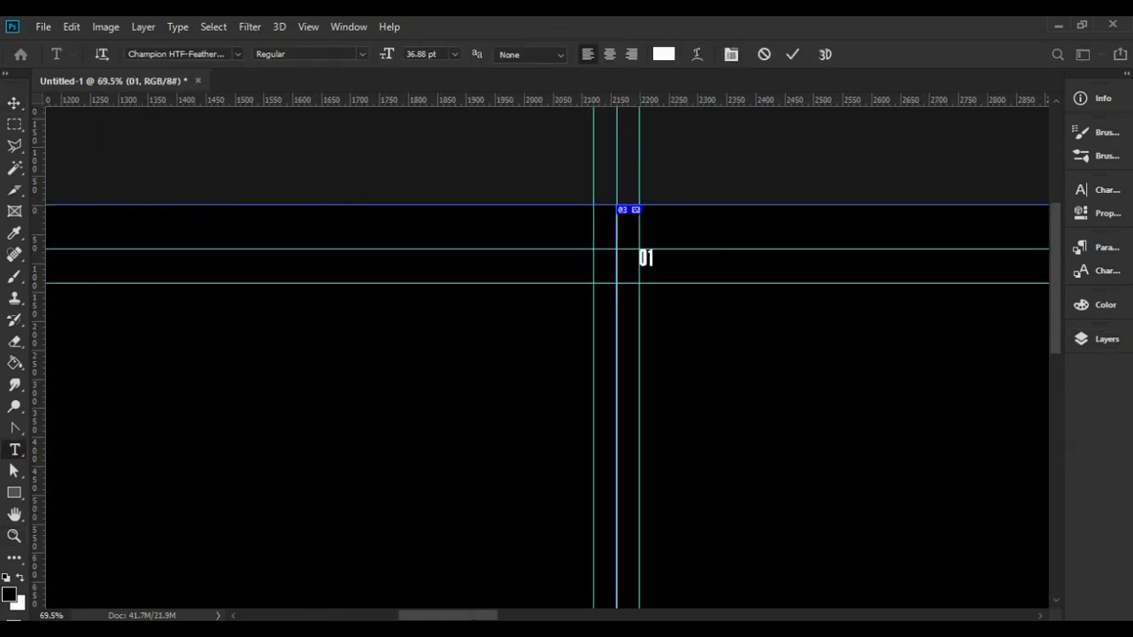
scroll(779, 252, "right", 10)
left_click_drag(624, 614, 860, 614)
left_click(744, 254)
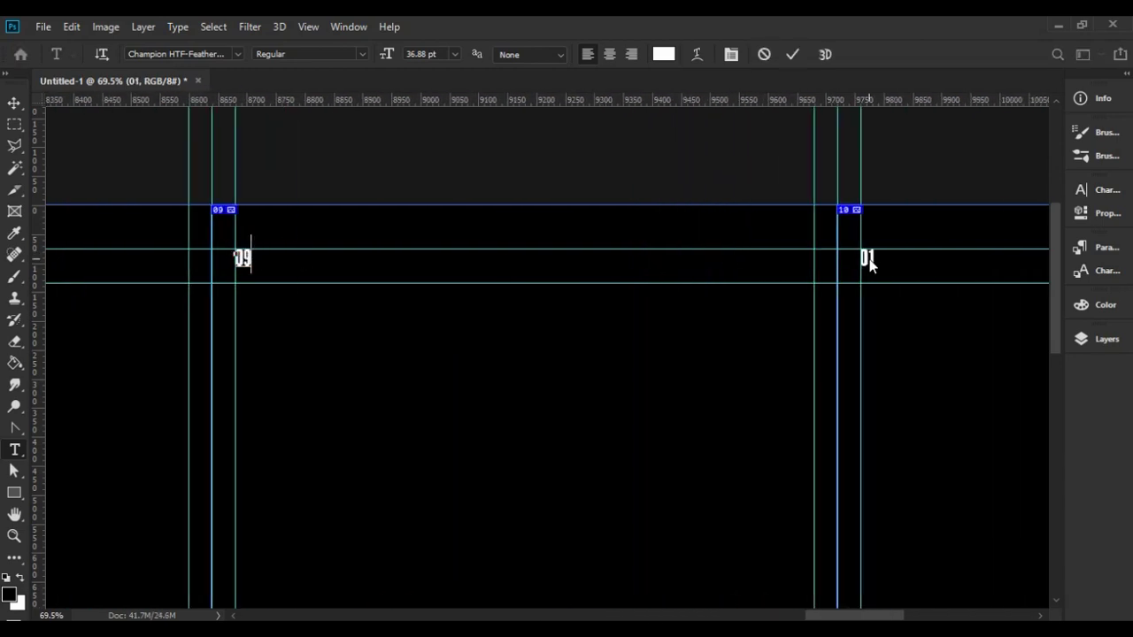
left_click(14, 103)
key("ctrl+0")
left_click(1102, 339)
left_click(482, 468)
Save the document as carousel-template.psd.
key("z")
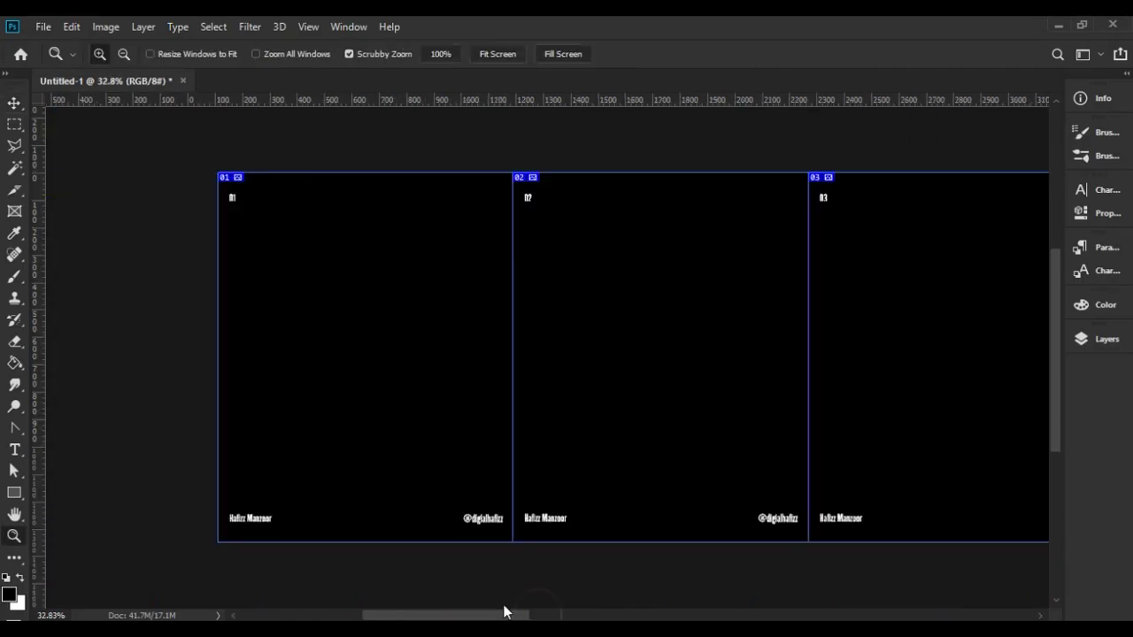
left_click_drag(482, 468, 776, 434)
key("ctrl+s")
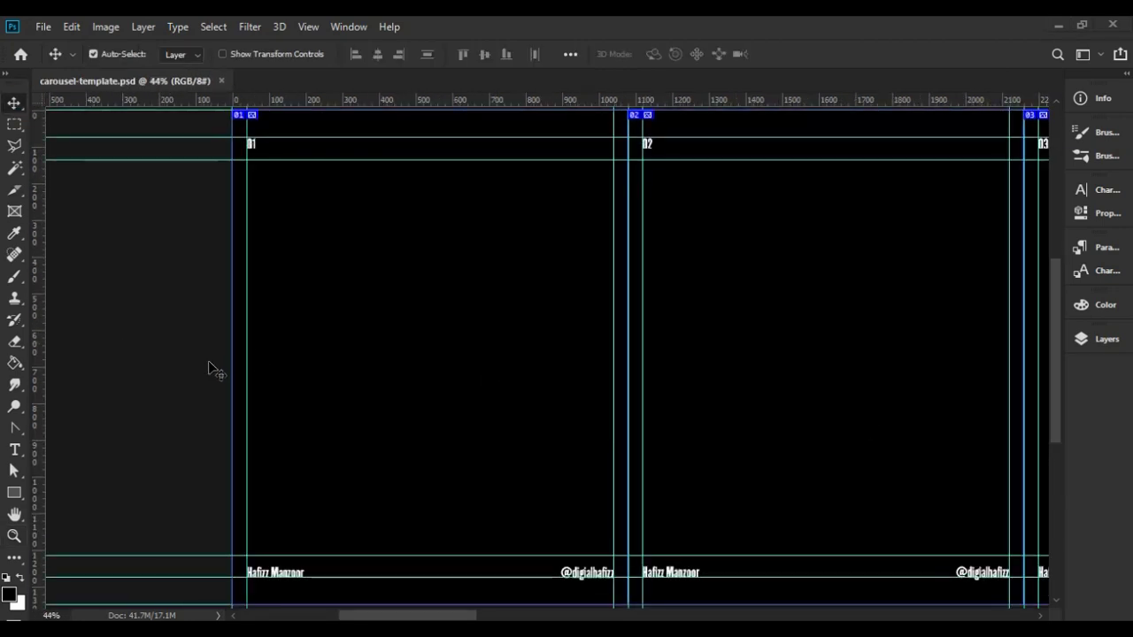
key("ctrl+0")
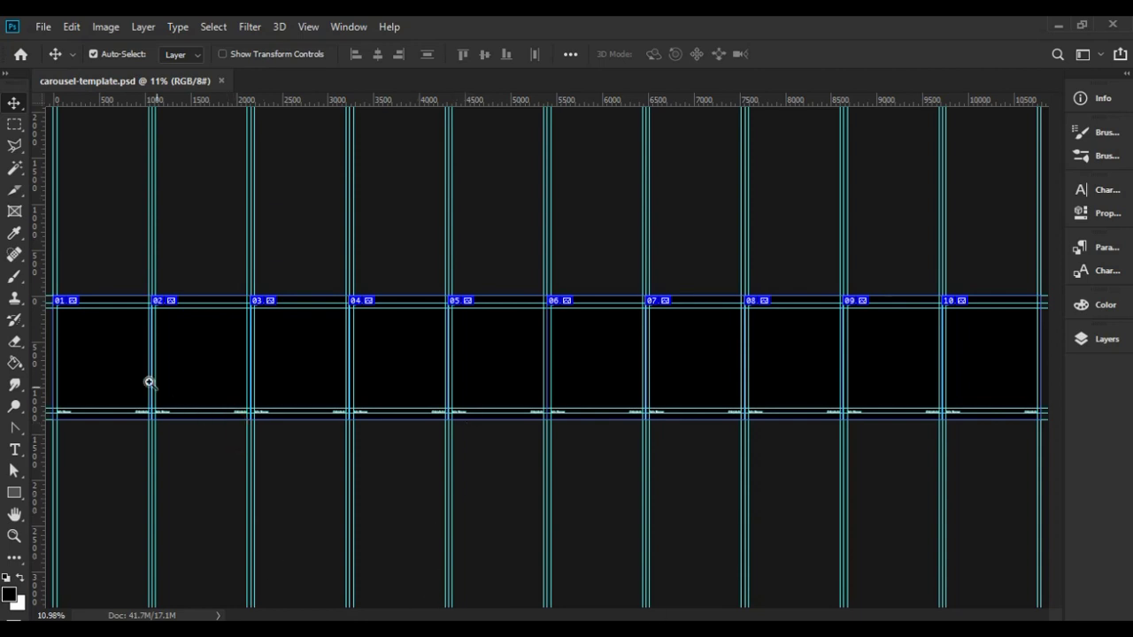
Zoom to about 36.7% so panels 01 to 03 fill the workspace.
key("z")
left_click_drag(106, 361, 161, 386)
left_click_drag(464, 616, 426, 610)
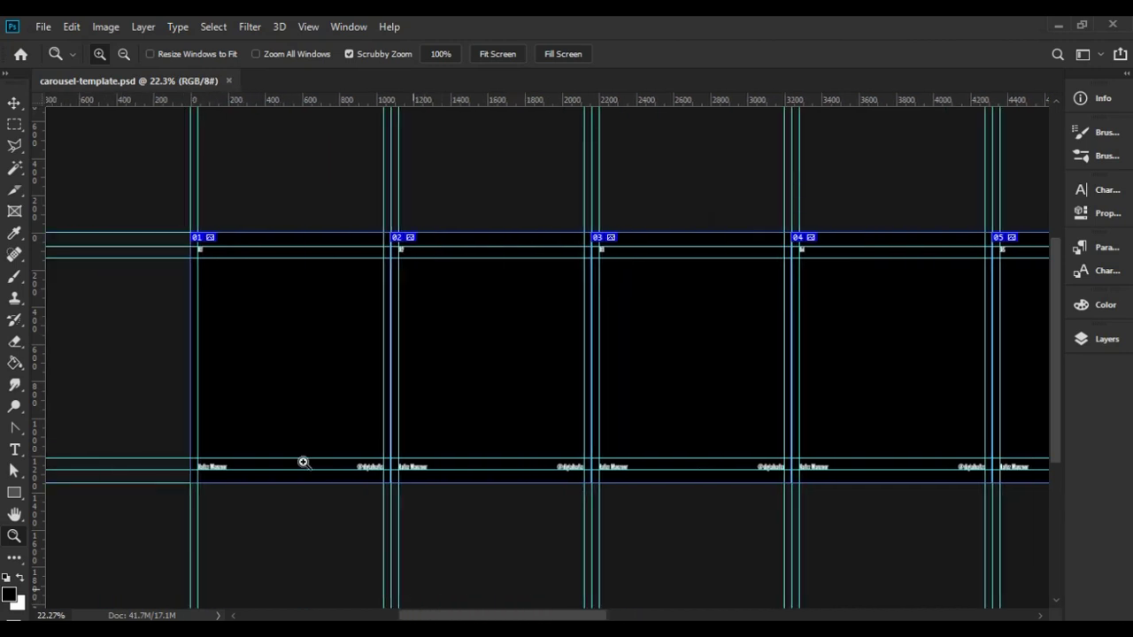
left_click_drag(219, 354, 258, 377)
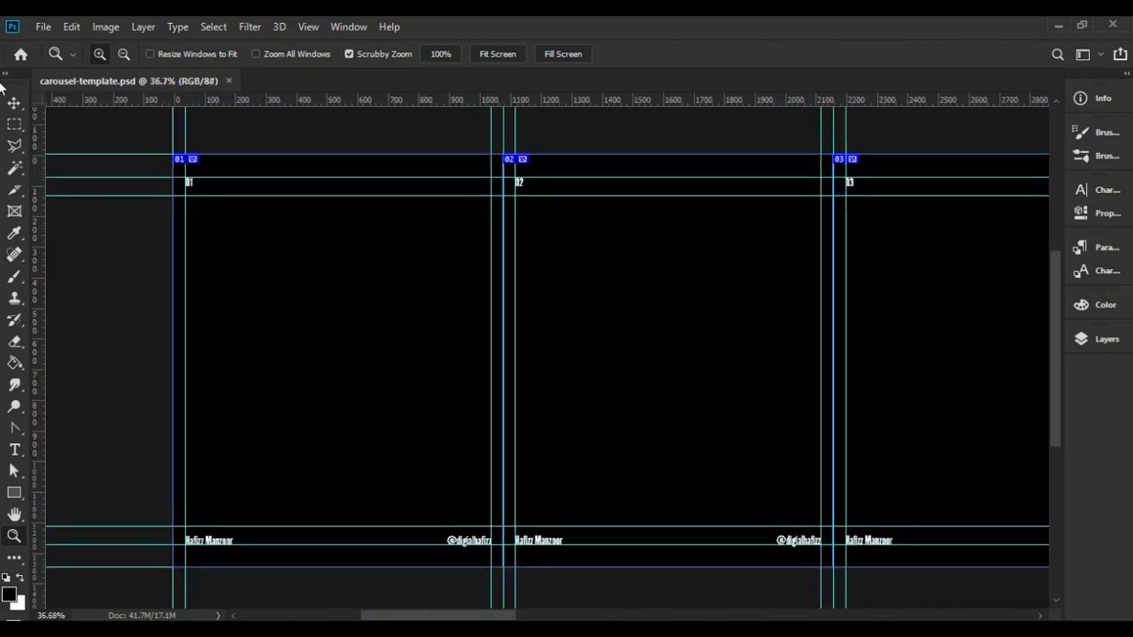
left_click(15, 104)
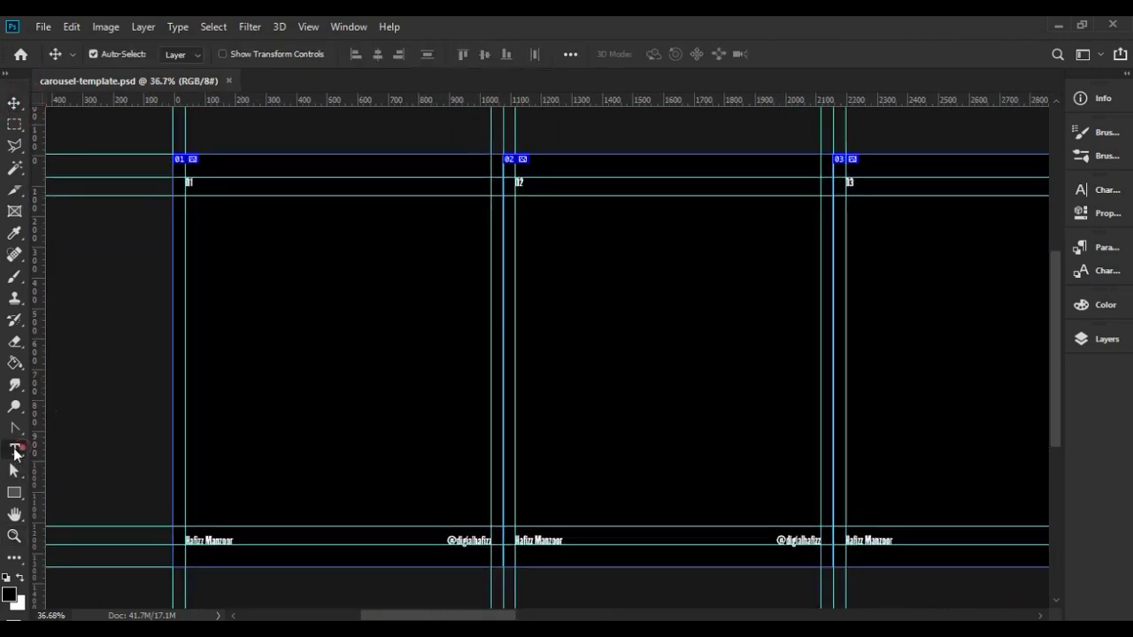
Type a STAY FOCUSED text layer in capitals on the first panel.
left_click(14, 451)
left_click(258, 299)
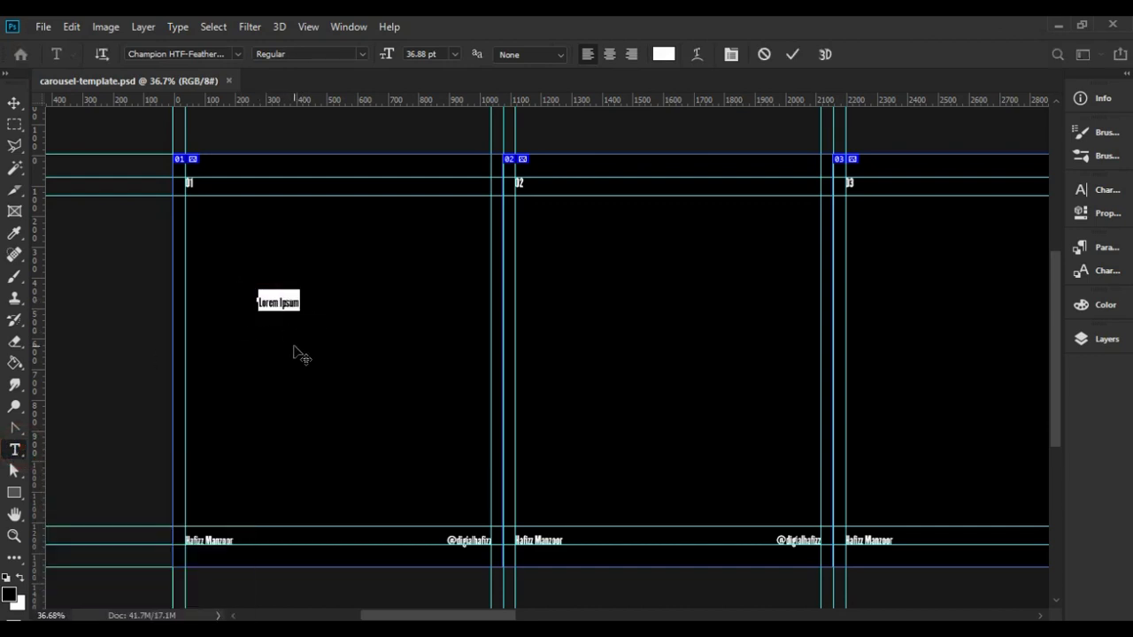
key("Caps_Lock")
key("Left")
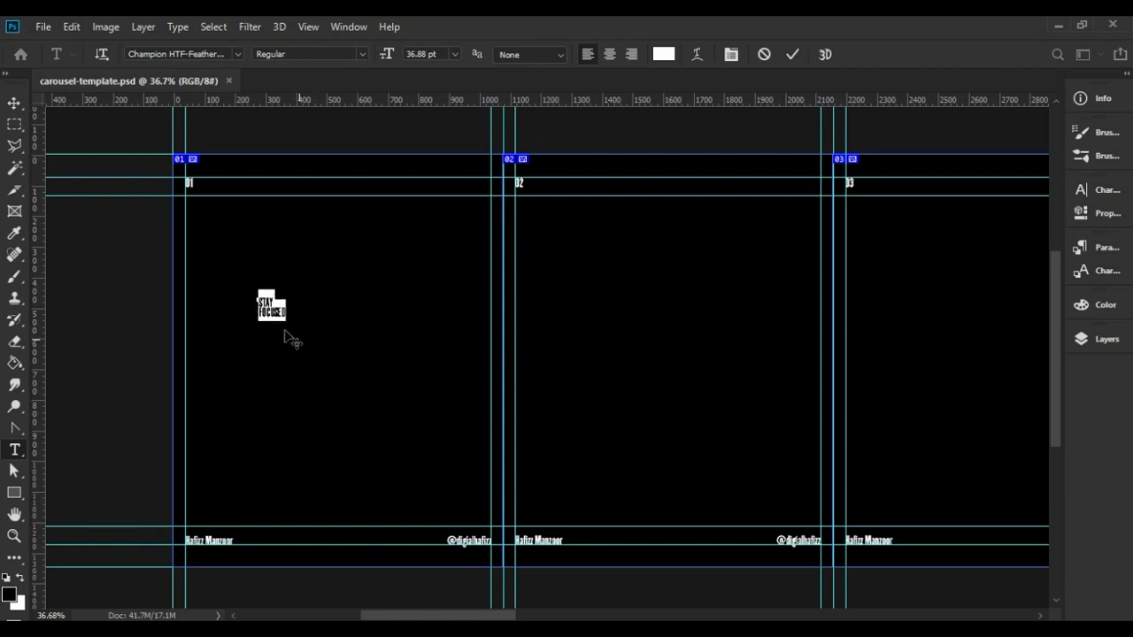
left_click(15, 105)
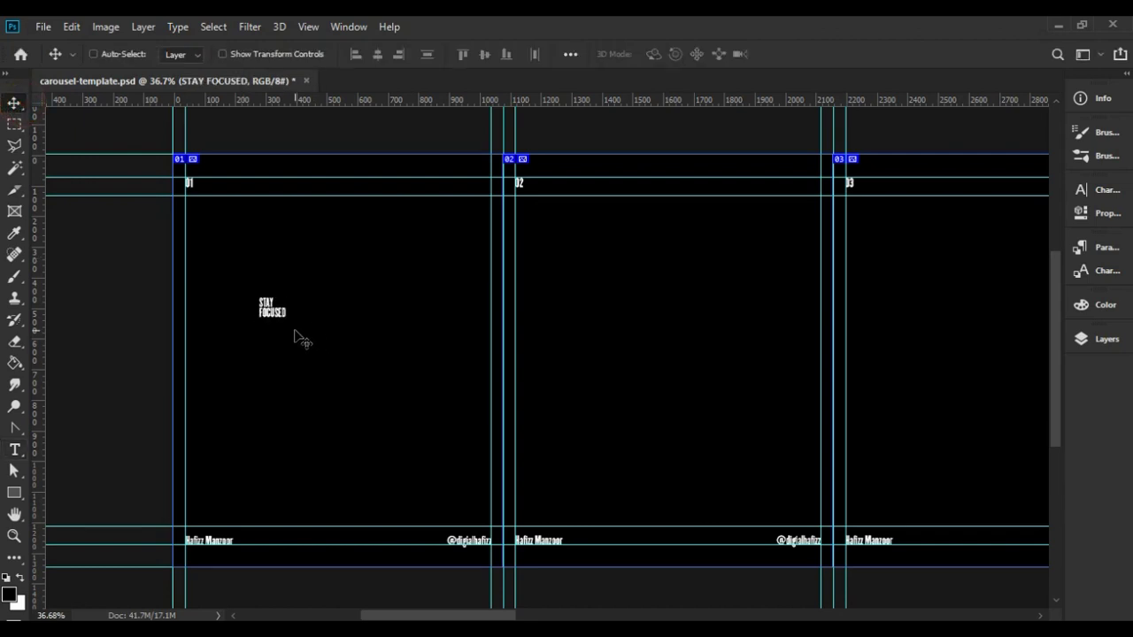
Scale the STAY FOCUSED text up to about 767% and shift it left.
key("ctrl+t")
left_click_drag(287, 320, 462, 479)
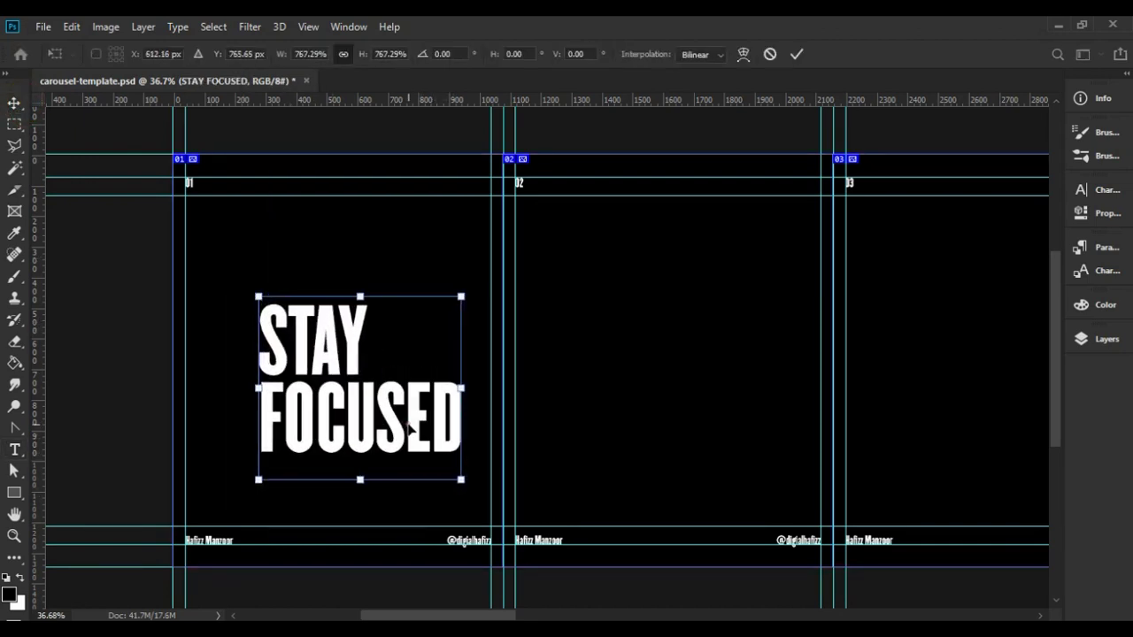
left_click_drag(409, 428, 348, 423)
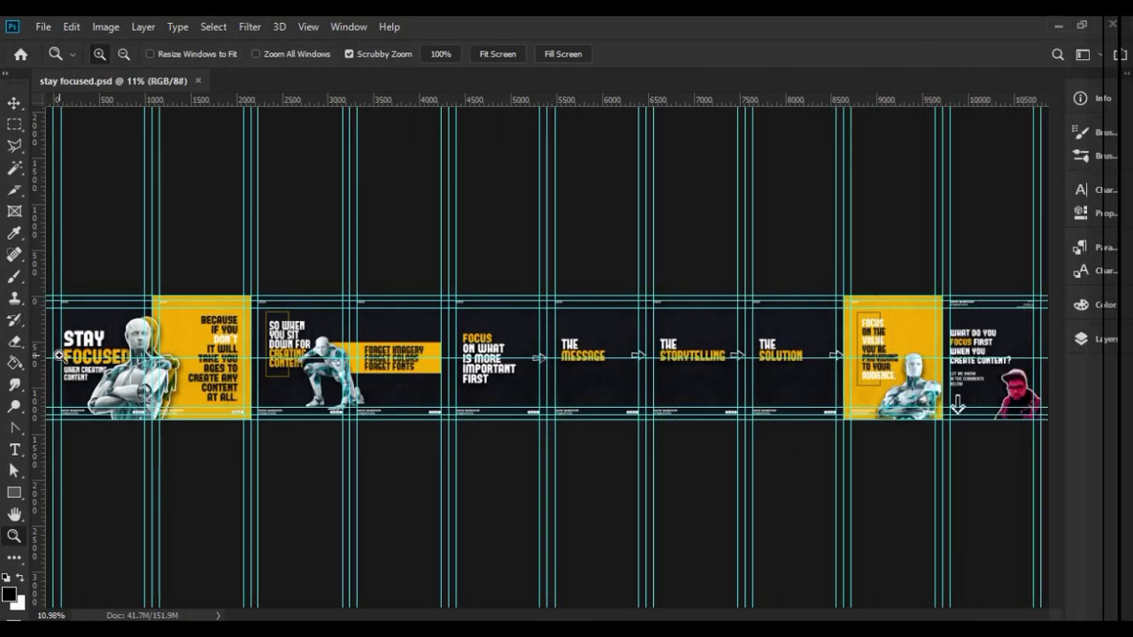
left_click_drag(137, 389, 137, 390)
left_click_drag(443, 617, 424, 617)
Open Save for Web (Legacy) for stay focused.psd with JPEG quality 100 at 8192 × 1024 px.
left_click(15, 103)
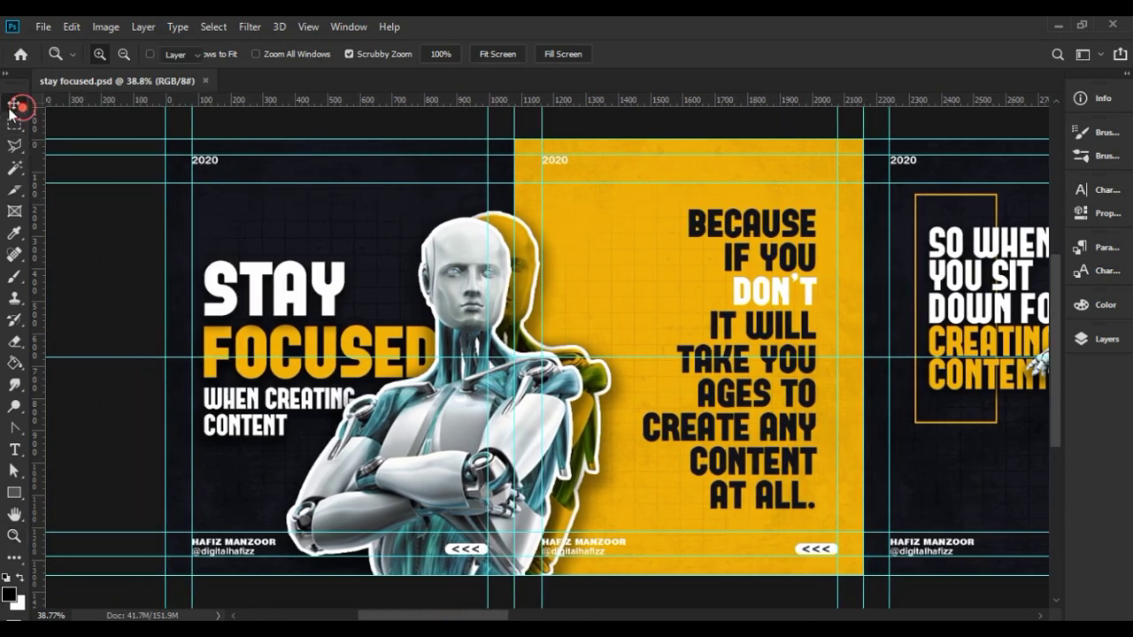
left_click(42, 28)
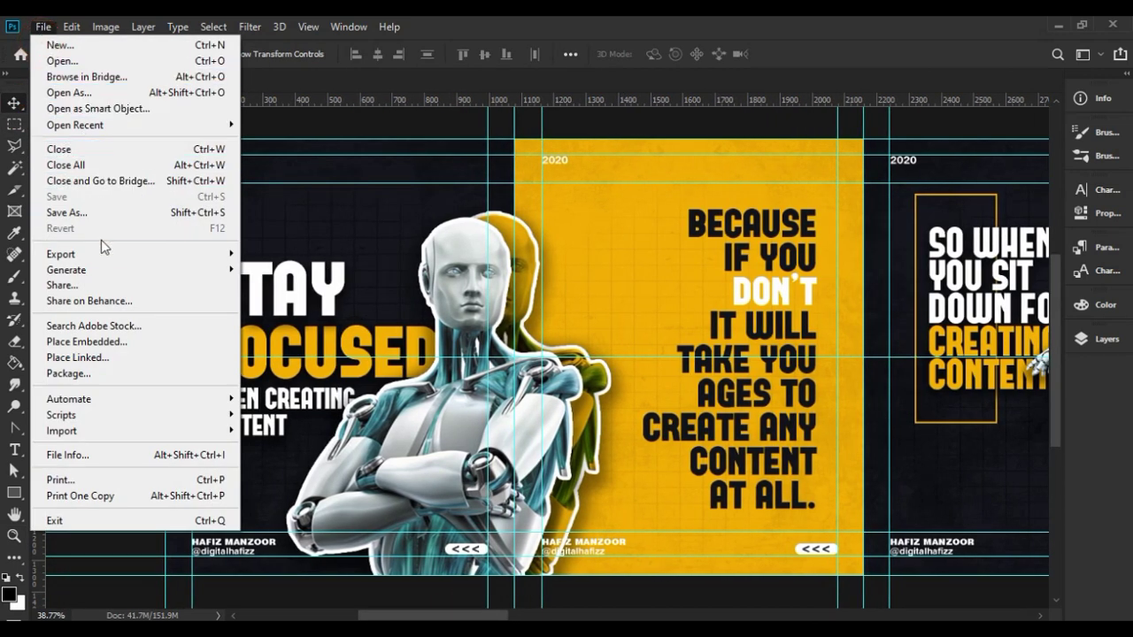
mouse_move(104, 254)
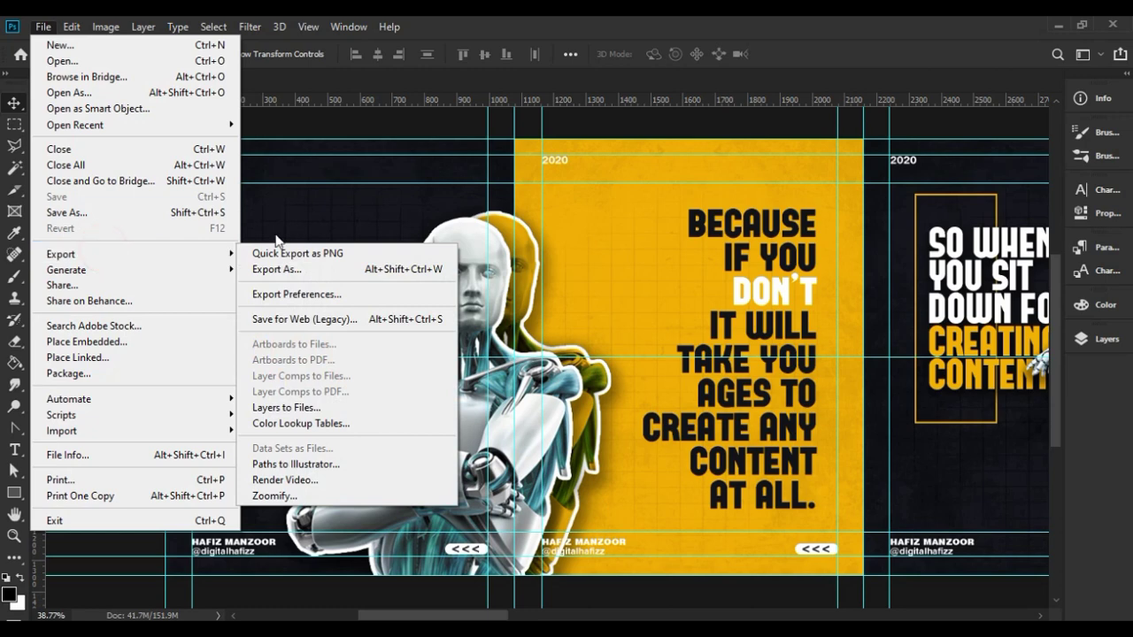
left_click(365, 320)
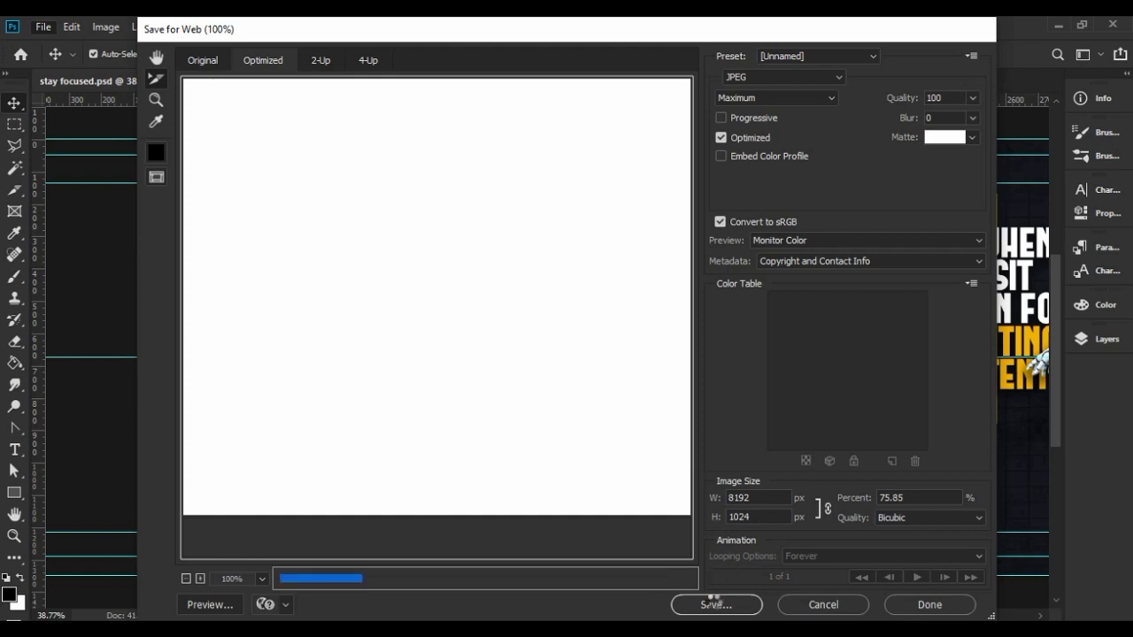
Save all slices as JPGs to the Desktop.
left_click(715, 604)
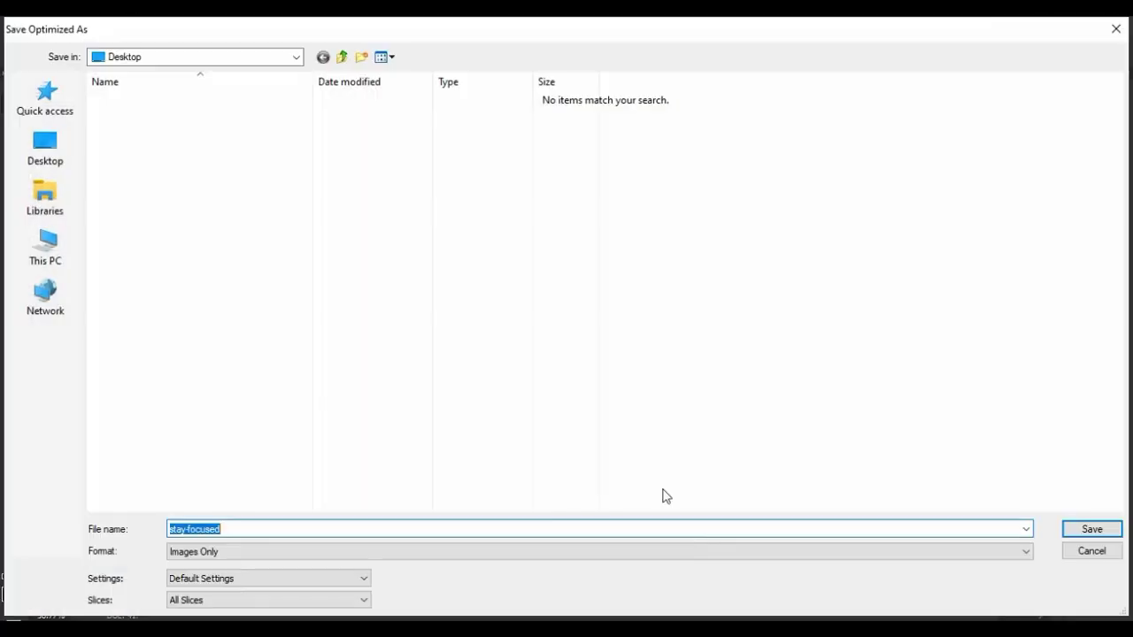
left_click(56, 156)
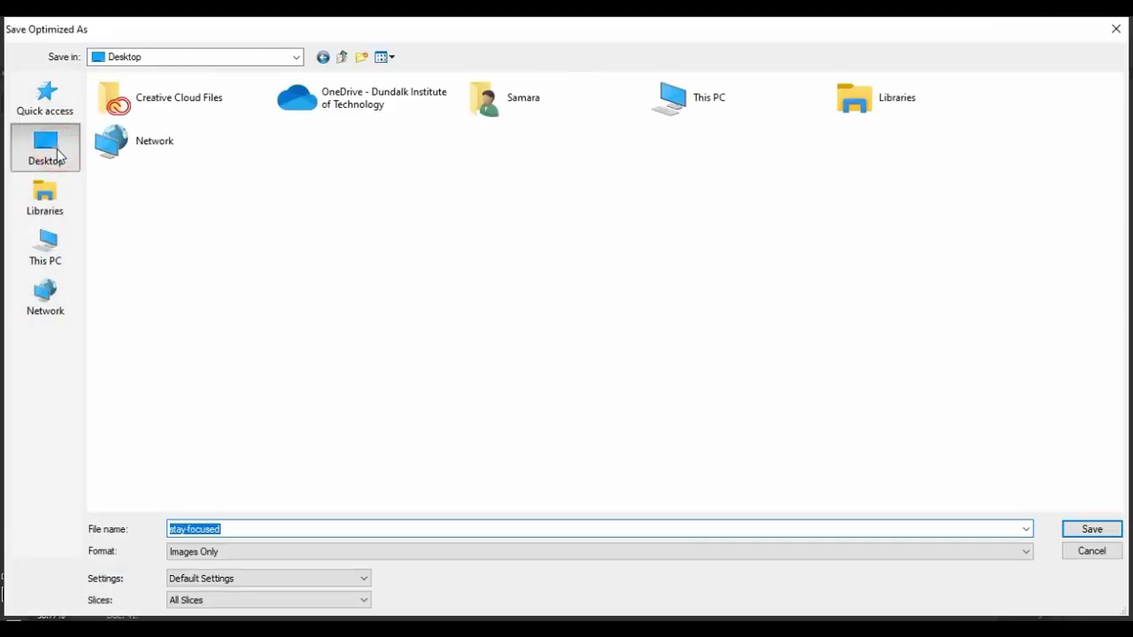
left_click(1074, 532)
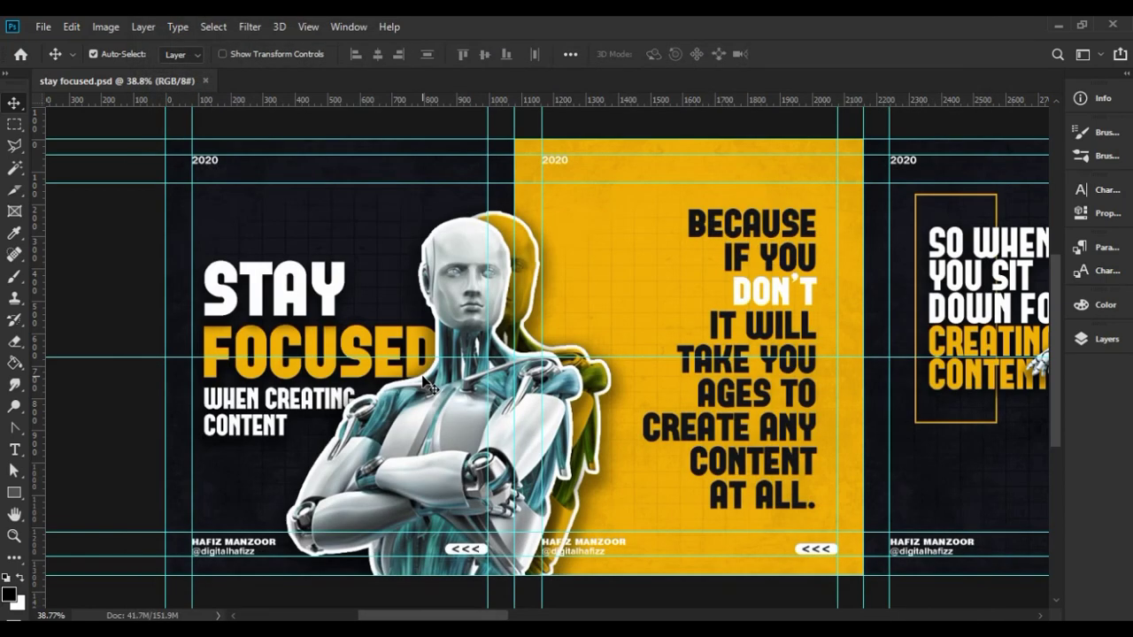
Hide the guides and open stay-focused_01 from the Desktop images folder.
key("ctrl+semicolon")
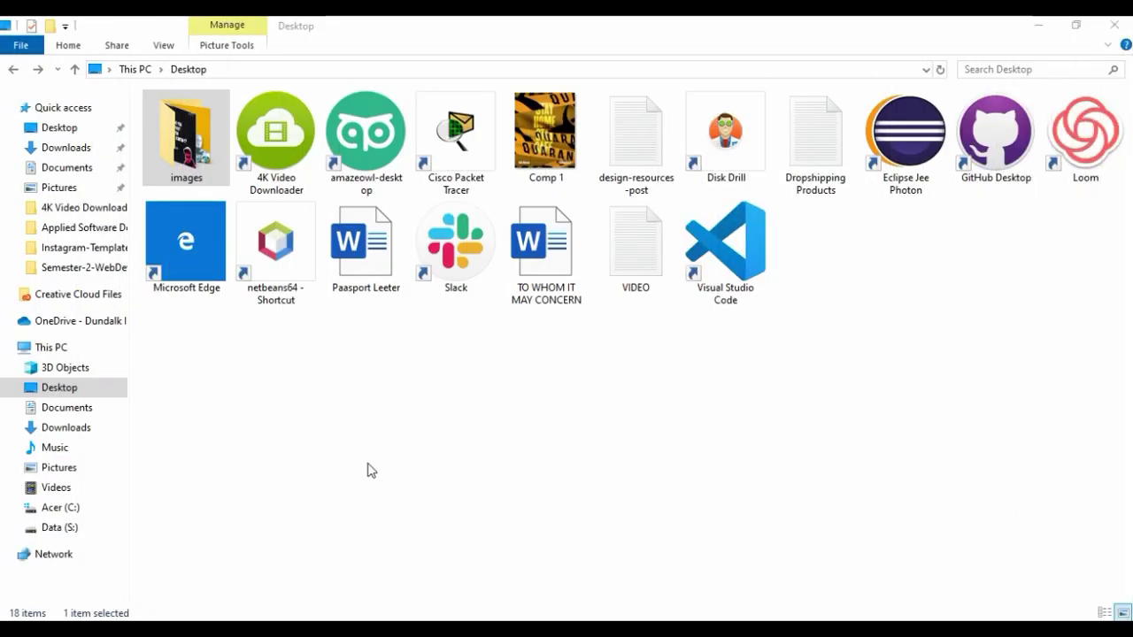
left_click(369, 470)
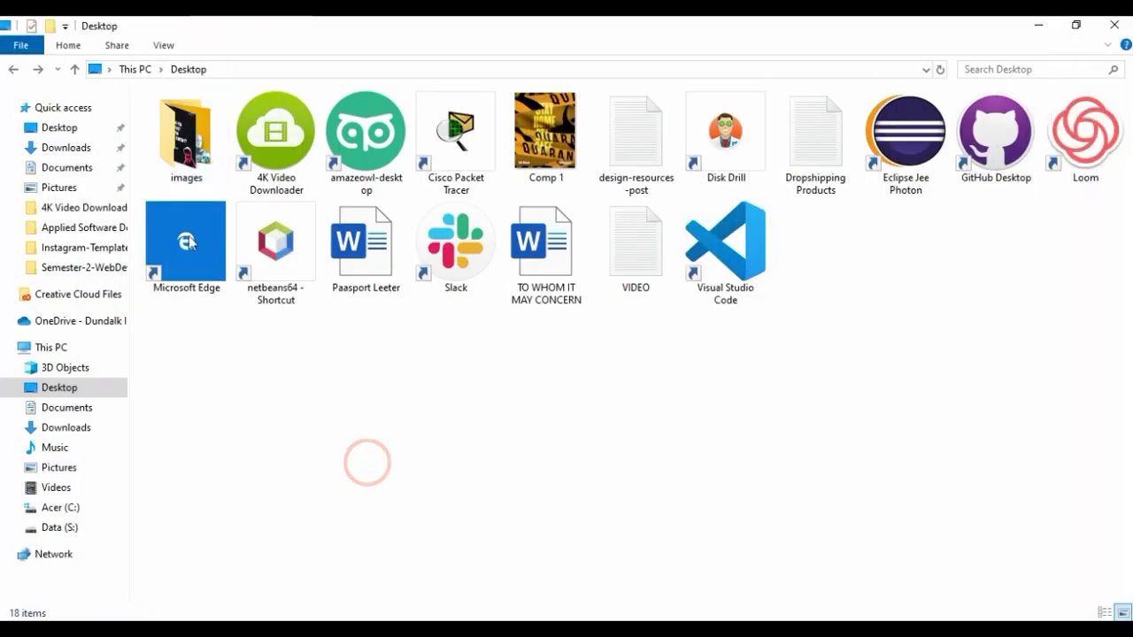
left_click(196, 129)
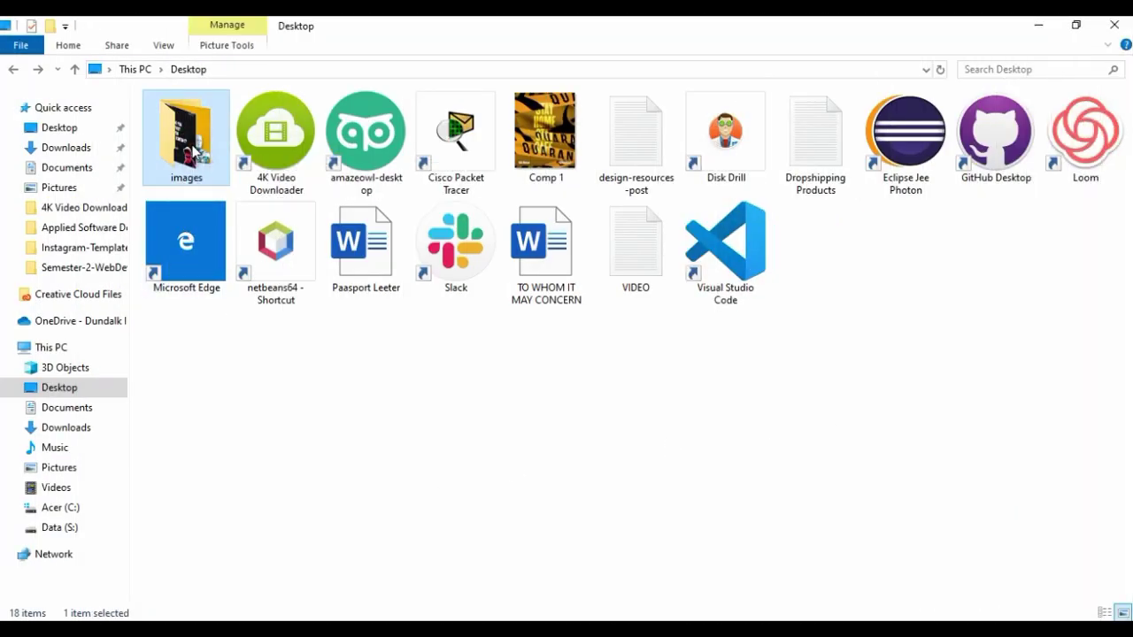
double_click(193, 150)
left_click(195, 152)
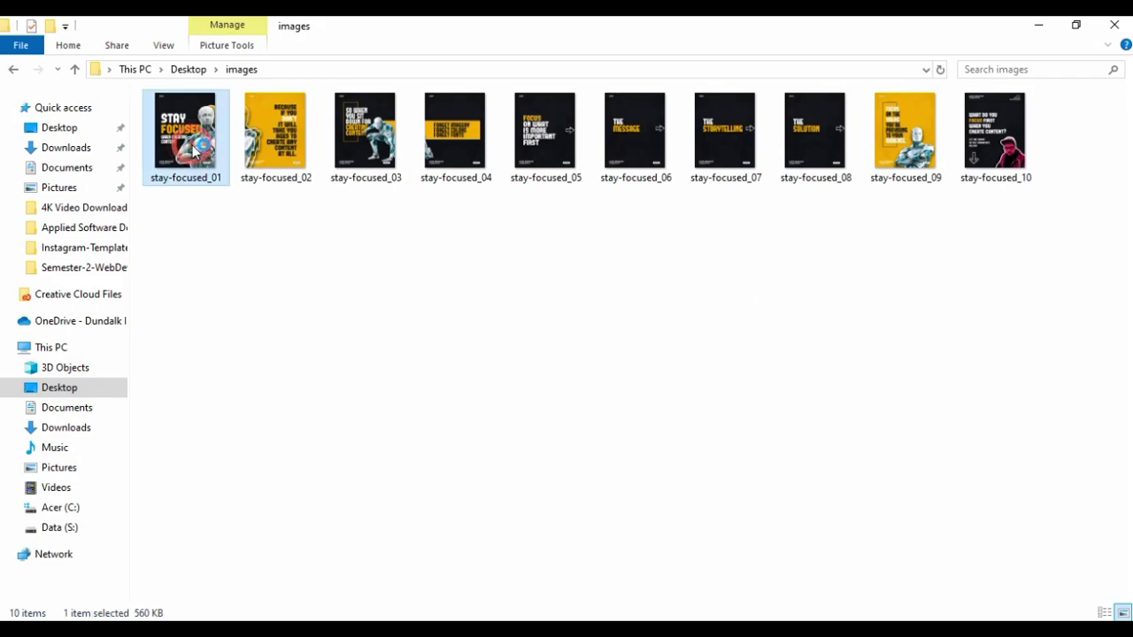
double_click(194, 151)
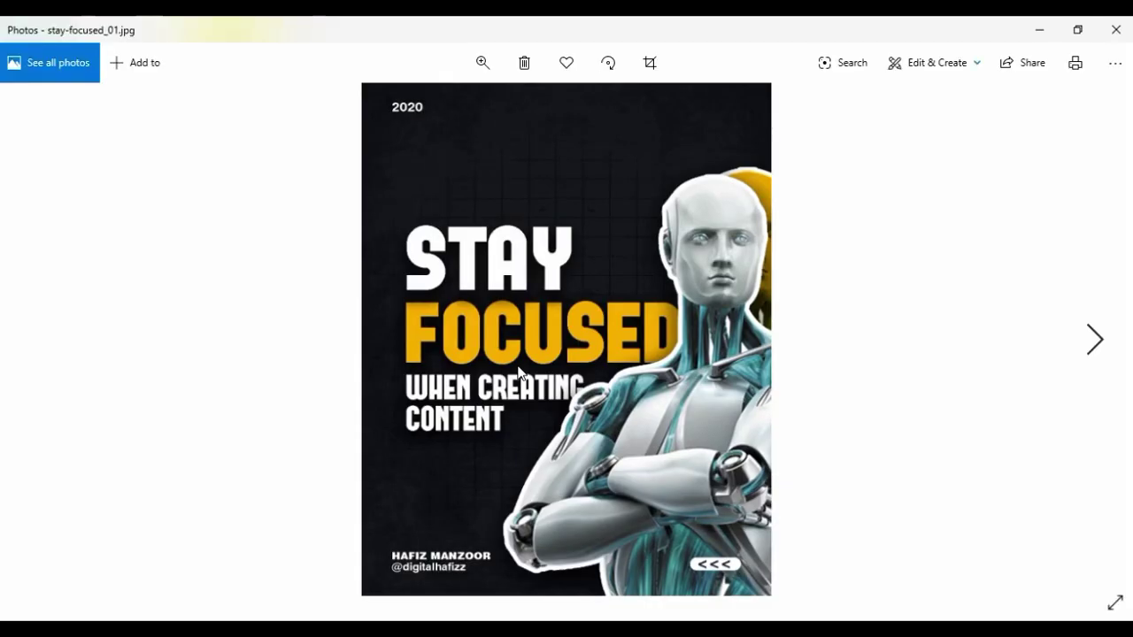
Page through stay-focused_02 to _05 in Photos, close it, and bring up the Instagram browser window.
left_click(1097, 341)
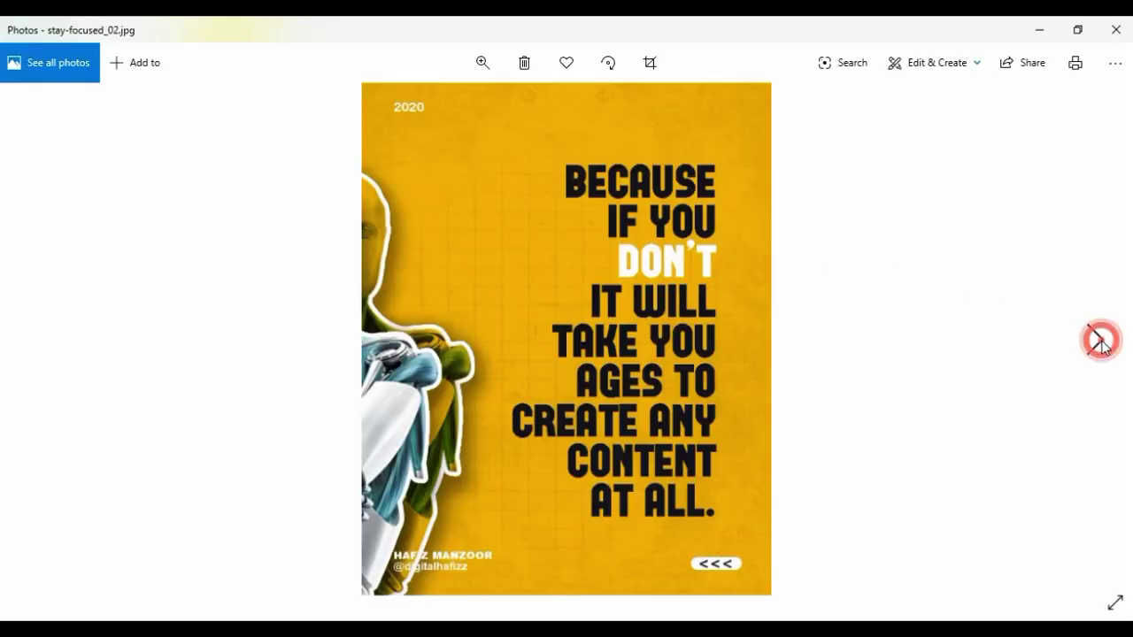
left_click(1097, 341)
left_click(1097, 341)
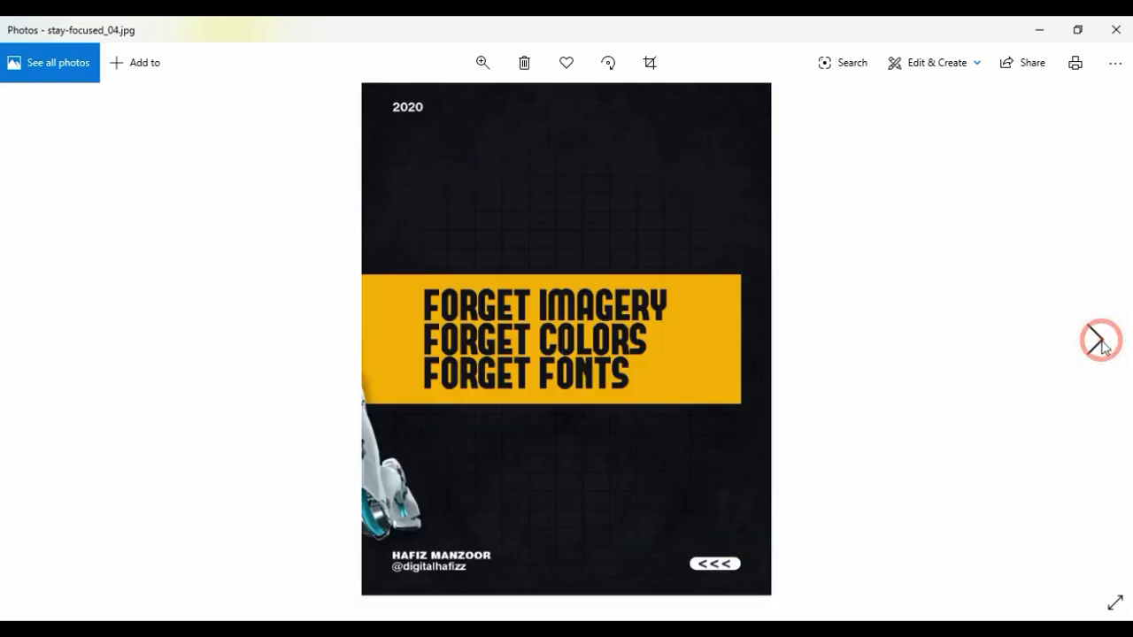
left_click(1097, 340)
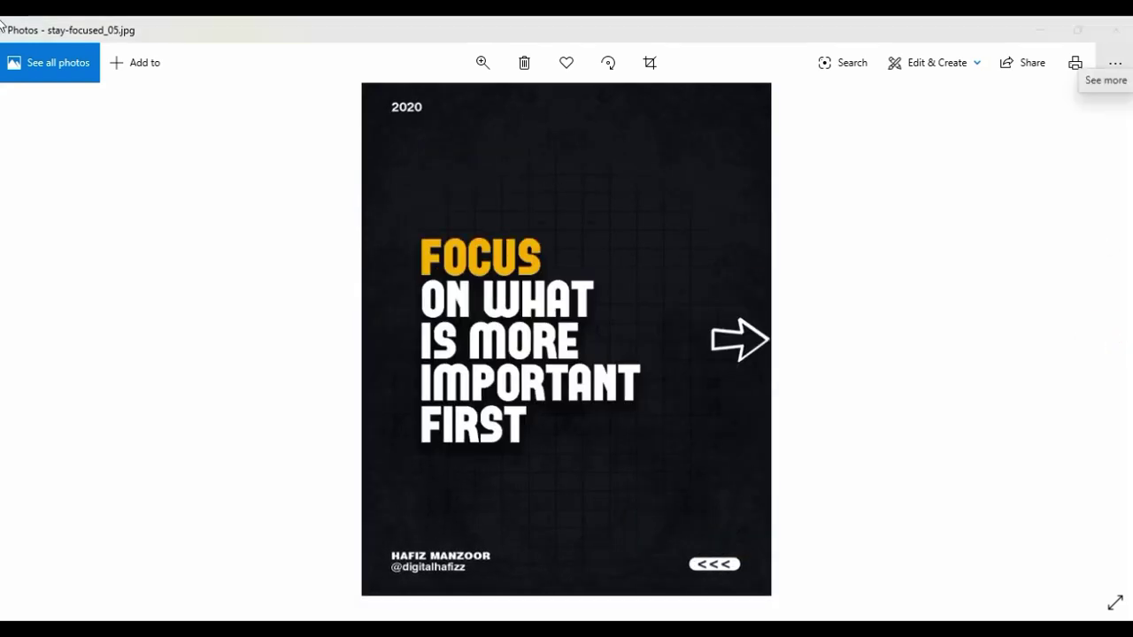
left_click(1128, 33)
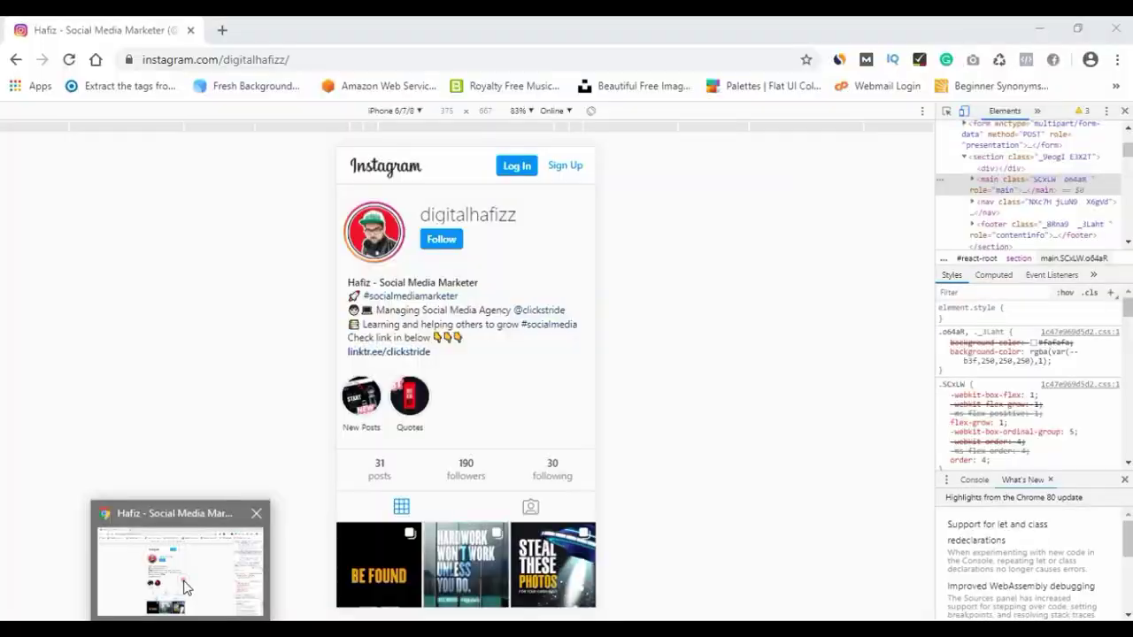
left_click(185, 587)
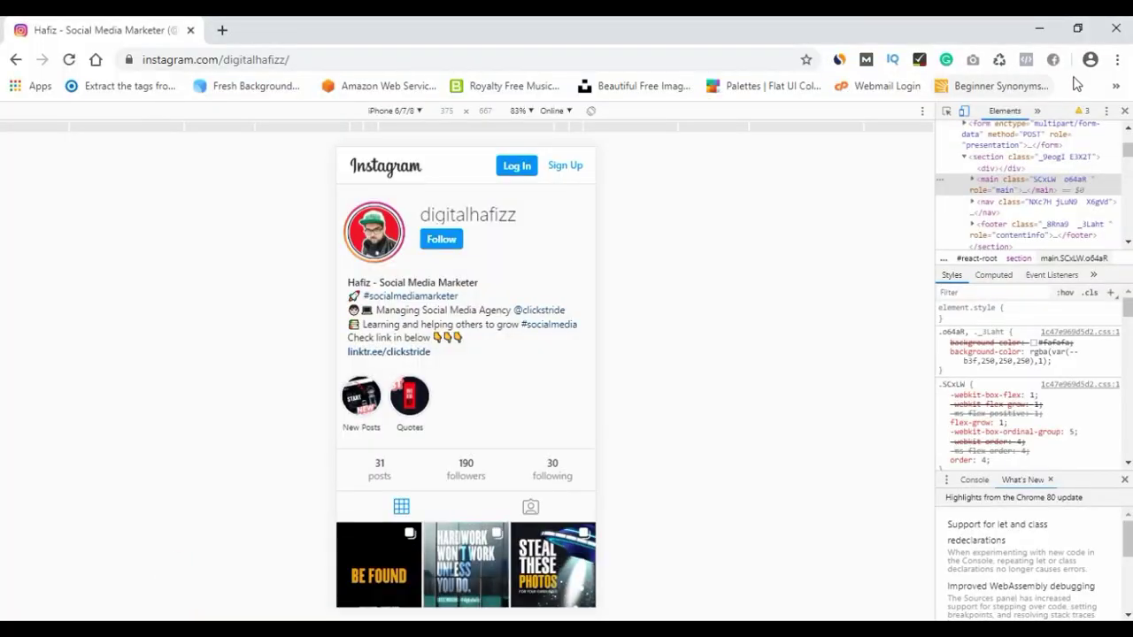
Close DevTools, reload the Instagram profile, and scroll down to the Stay Focused post.
left_click(1124, 111)
left_click(69, 59)
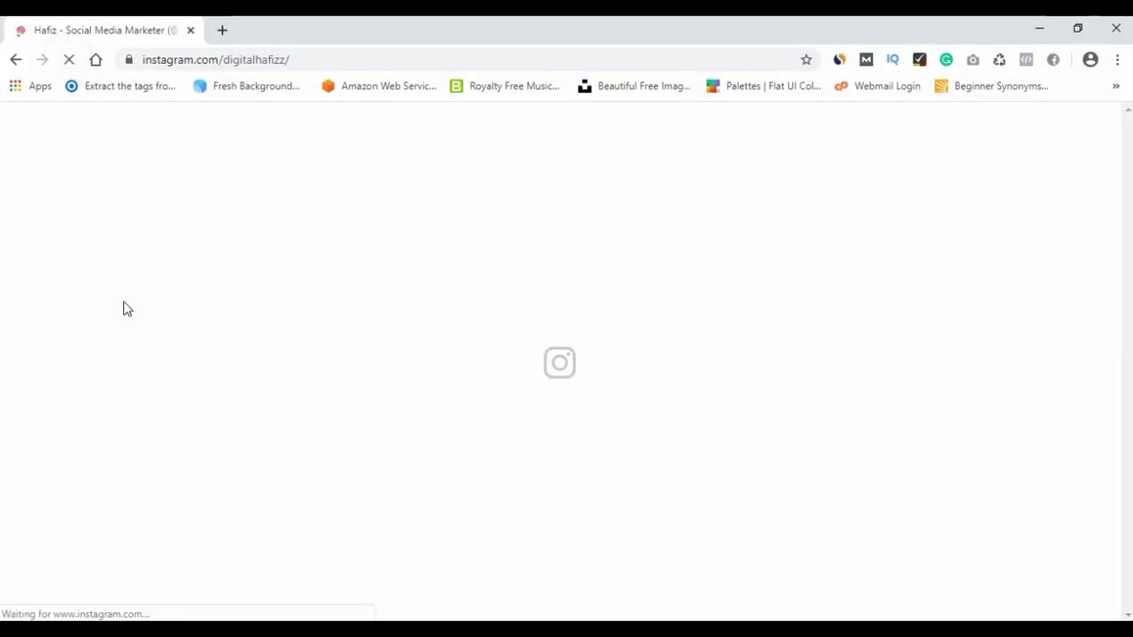
scroll(2, 265, "down", 5)
scroll(1, 304, "down", 4)
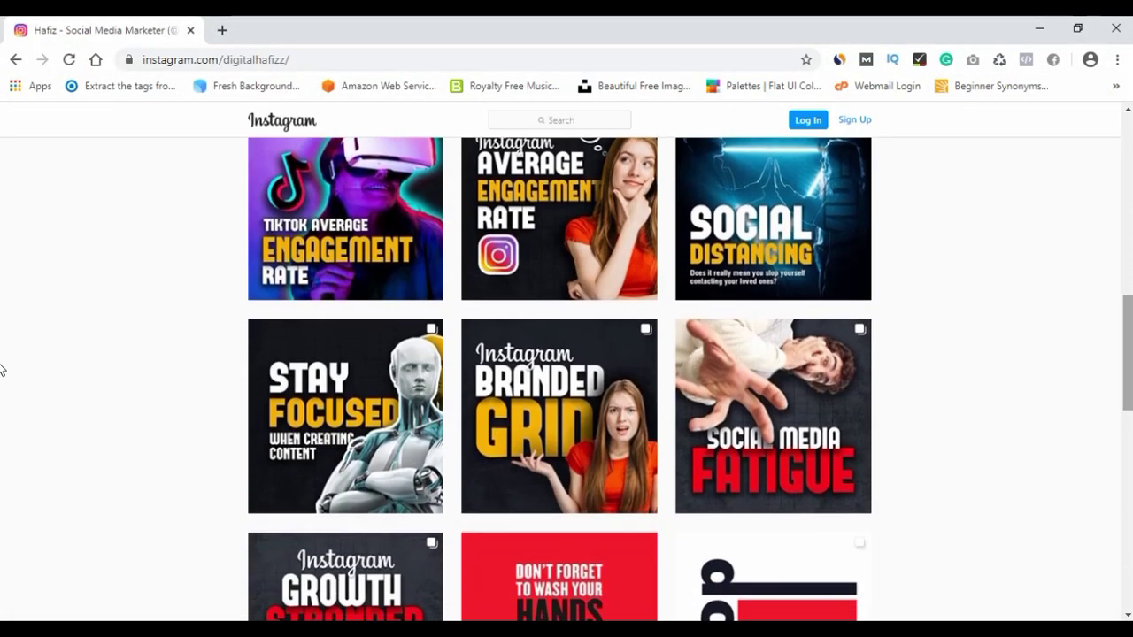